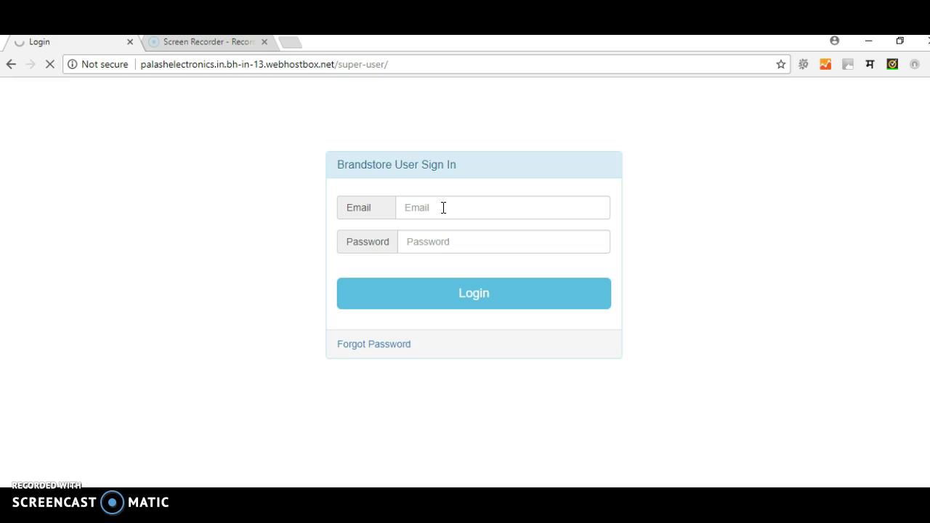
- Sign in to the Brandstore admin panel with the account email and password
click(443, 208)
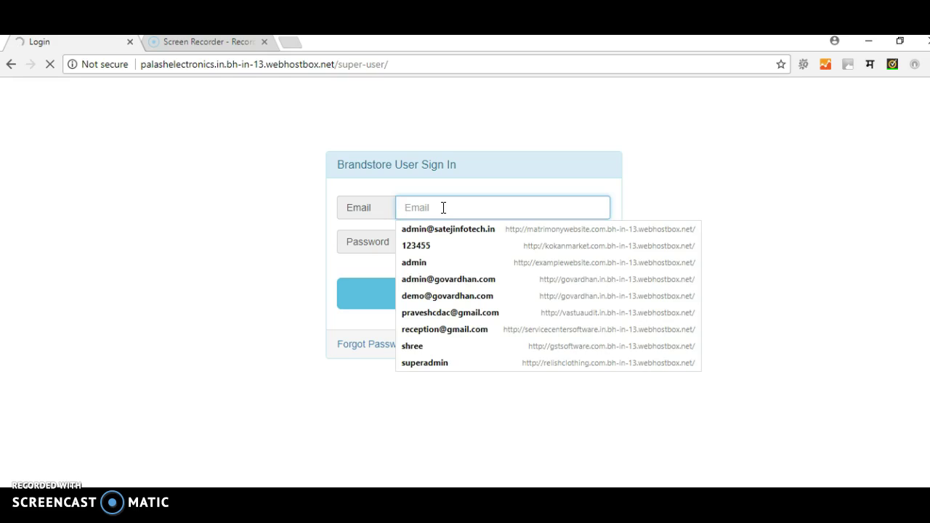
key(ctrl+v)
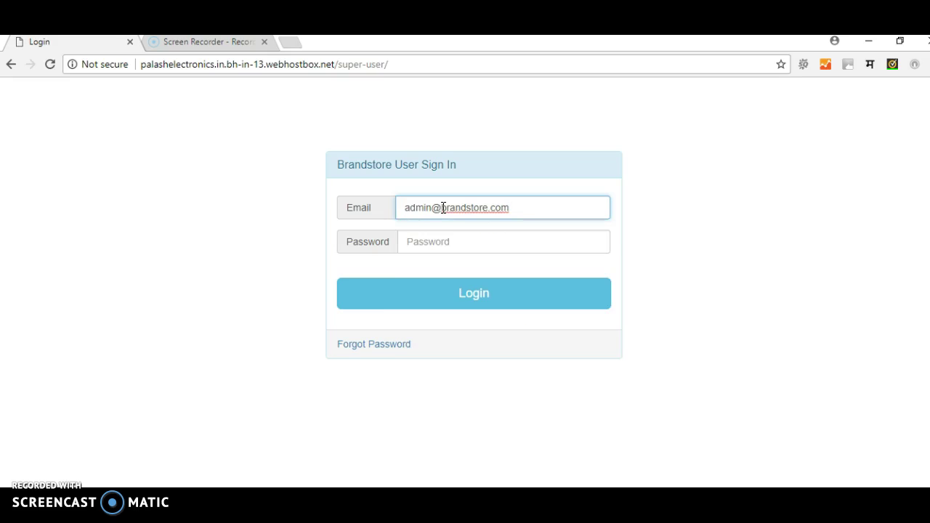
click(439, 242)
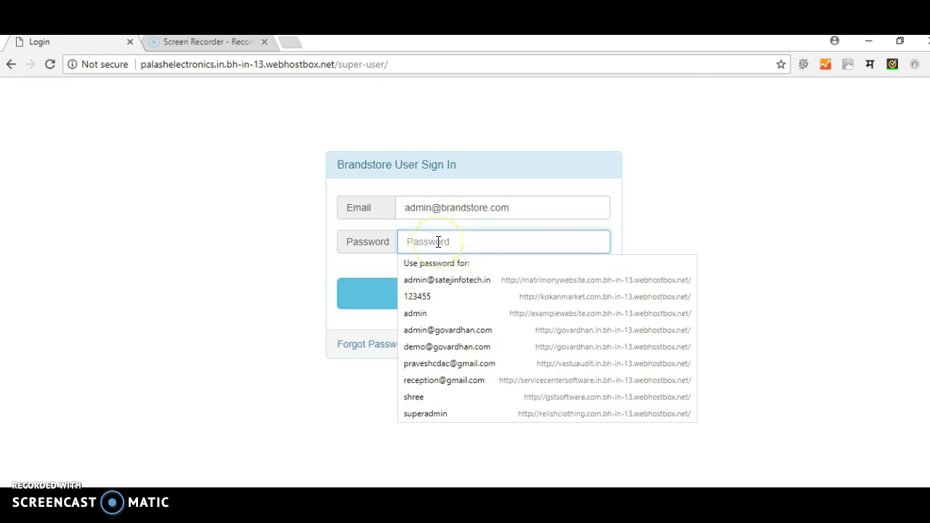
text(••••••)
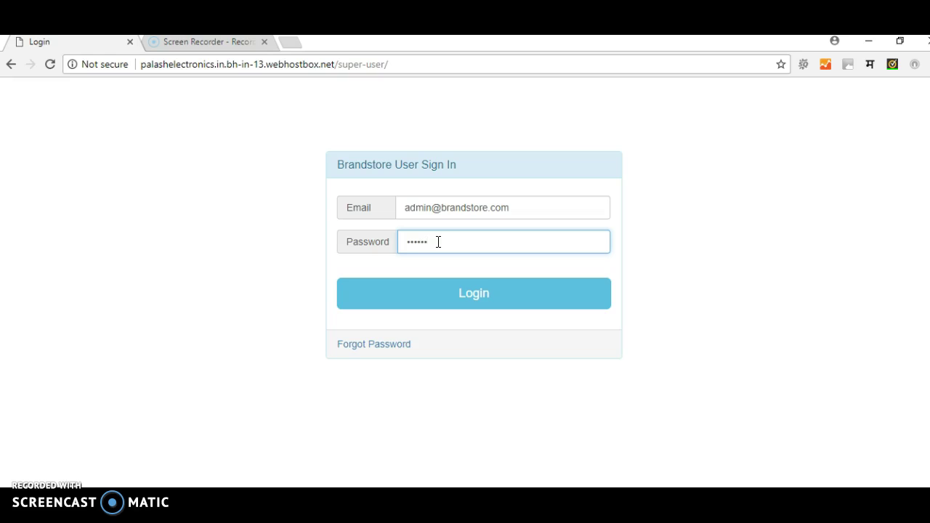
click(461, 305)
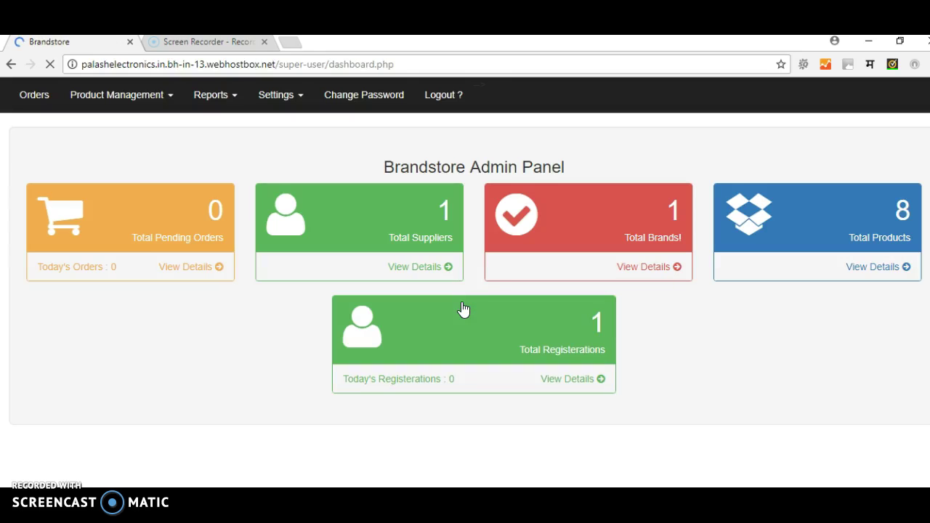
- Open the product category list and start a new category
click(345, 348)
click(116, 95)
click(121, 102)
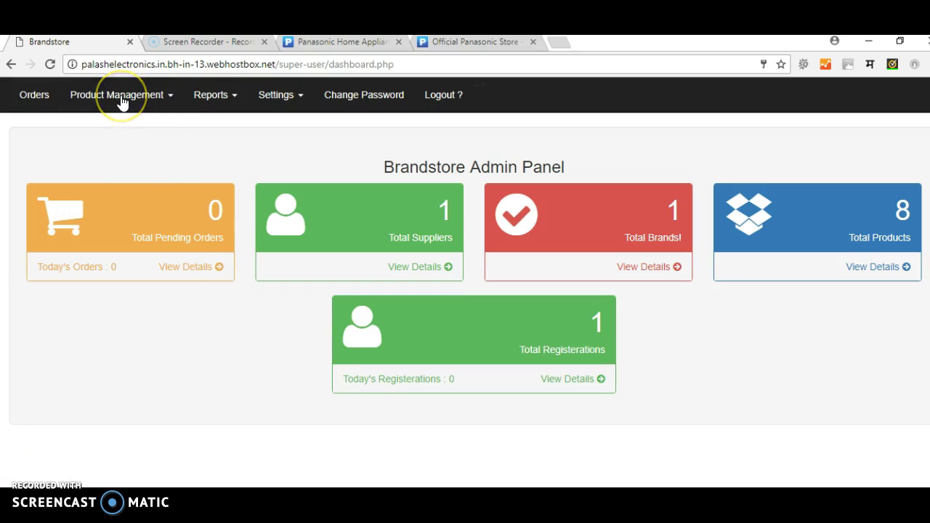
click(121, 103)
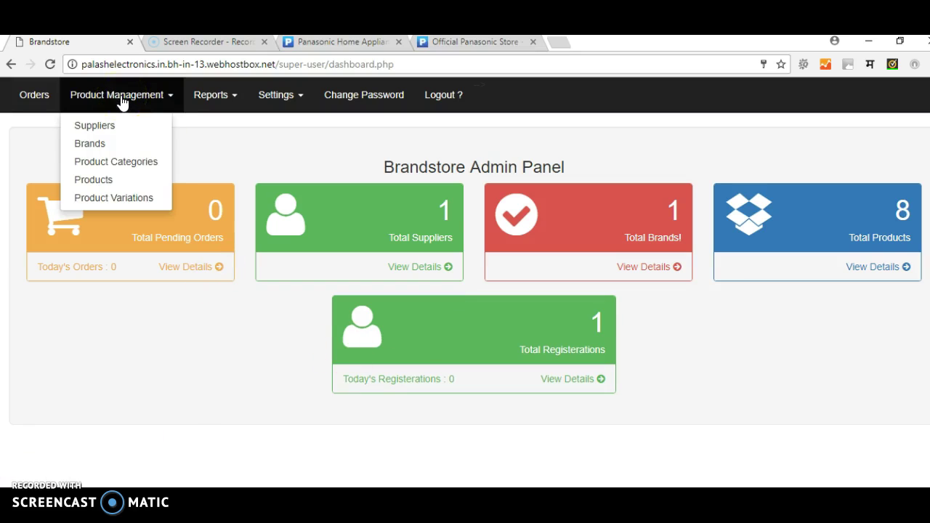
click(114, 163)
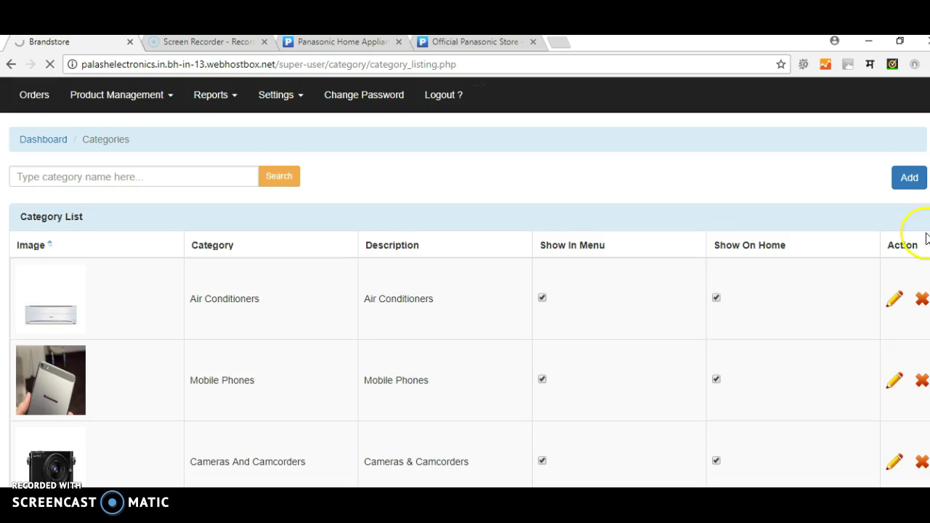
scroll(911, 228, down, 1)
click(914, 177)
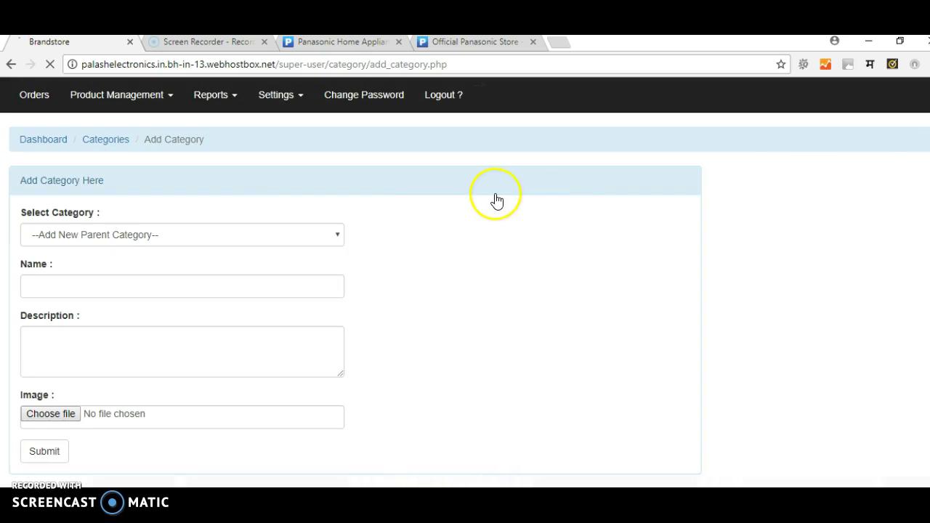
- Set the new category's parent to TV-Audio- Video and name it Tv
click(339, 238)
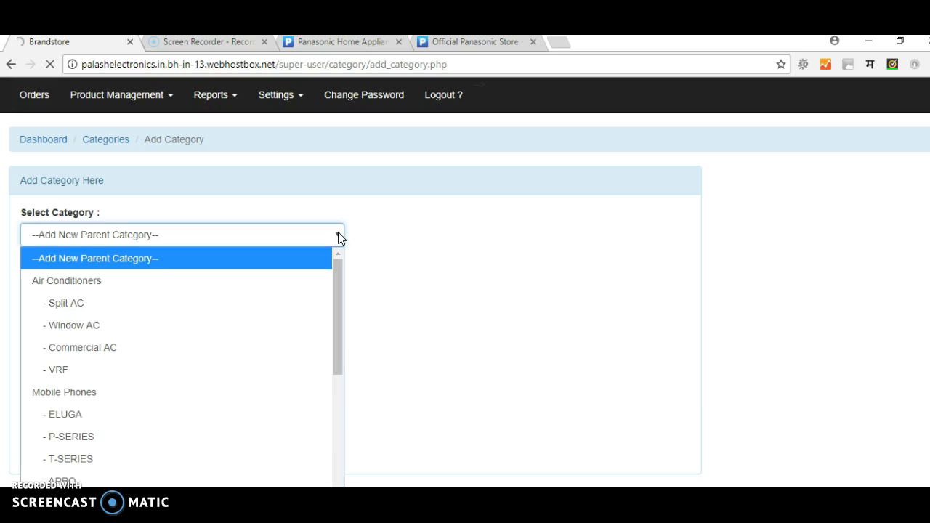
drag(338, 276, 344, 451)
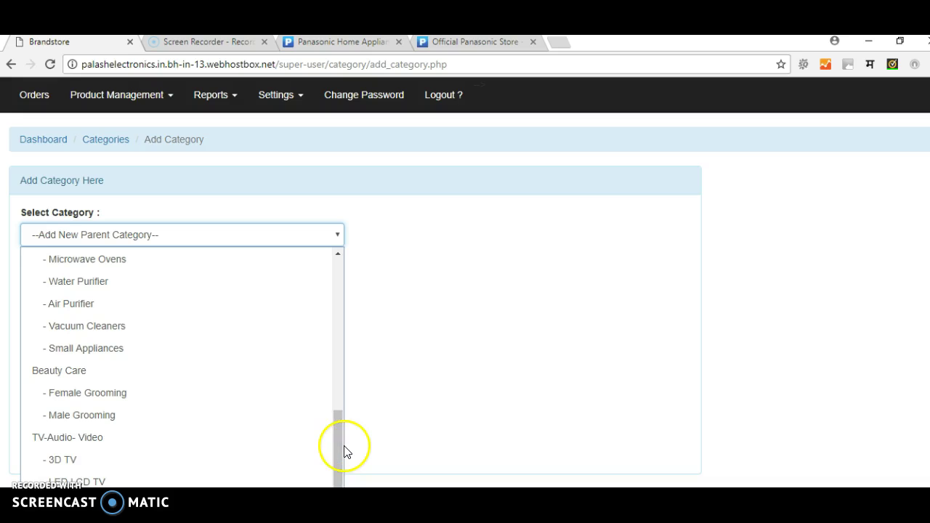
click(183, 438)
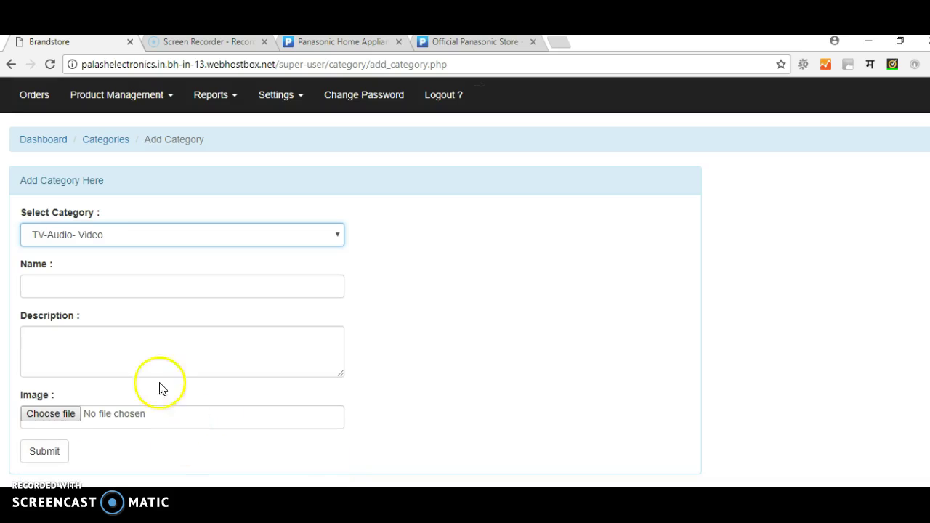
click(111, 286)
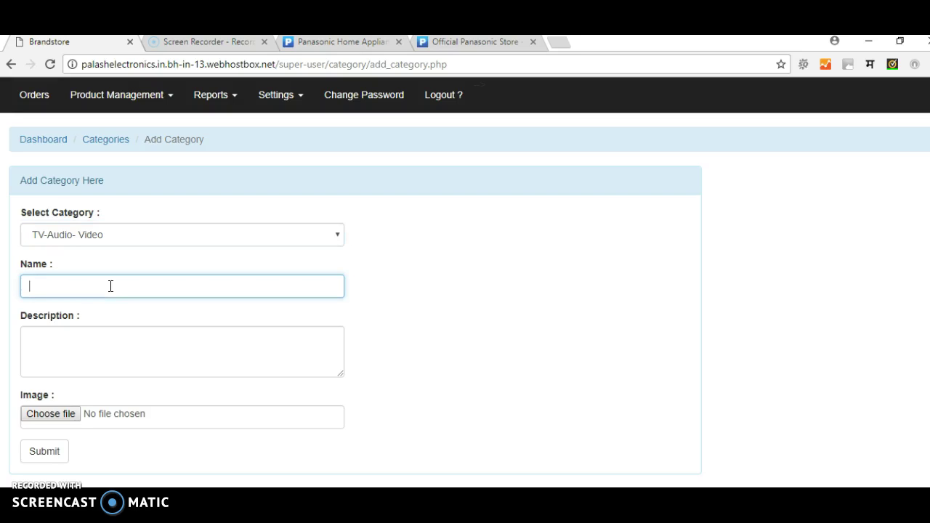
text(Tv)
- Enter the category description "THis is TV category" and submit the new category without an image
click(110, 335)
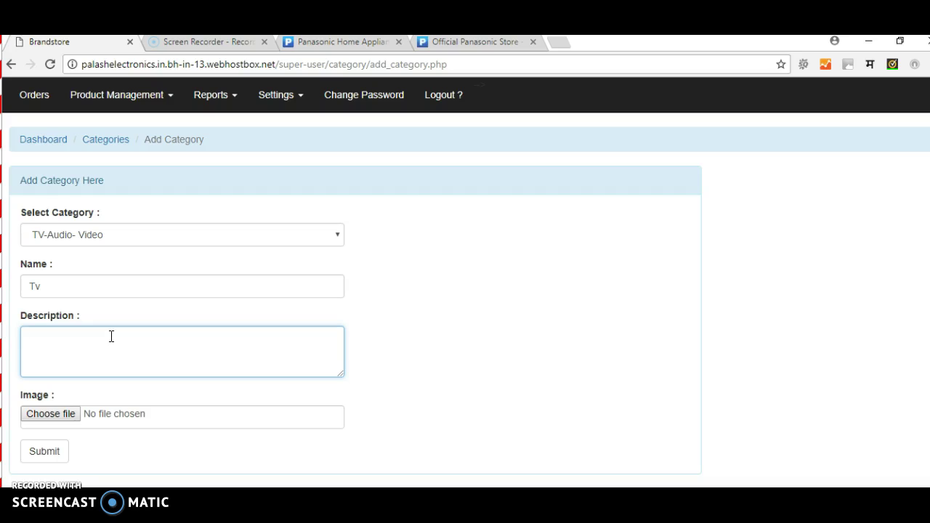
text(THis is )
text(TV)
key(BackSpace)
text(V category)
click(42, 453)
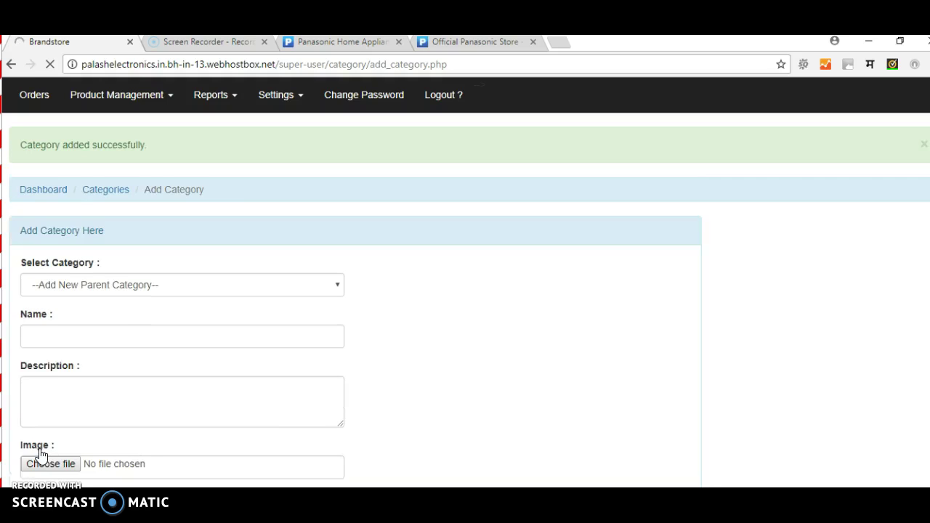
- Open a new product form from the product list and reload it so the description editor loads
click(119, 99)
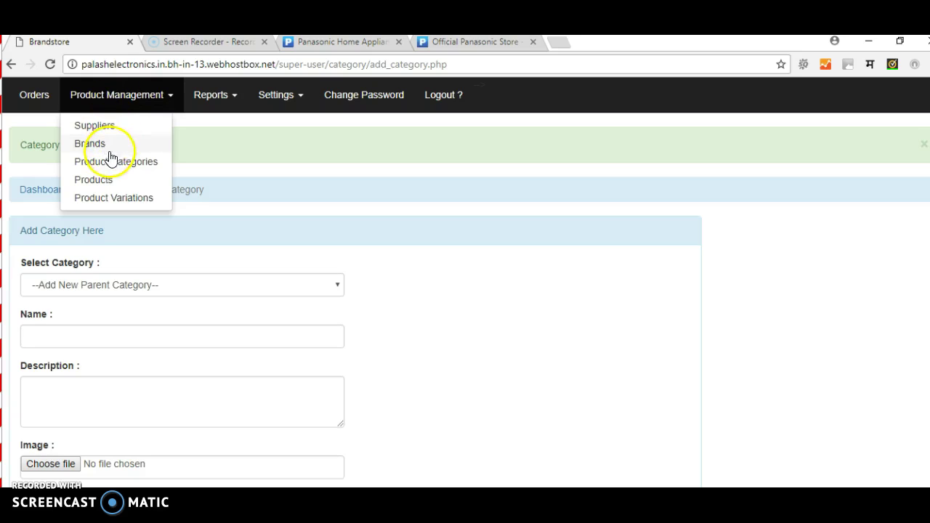
click(109, 182)
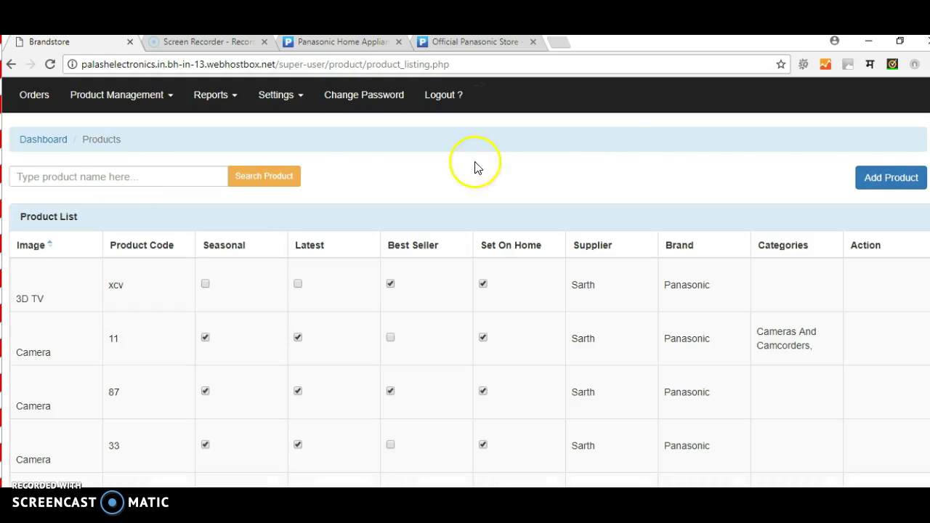
click(871, 179)
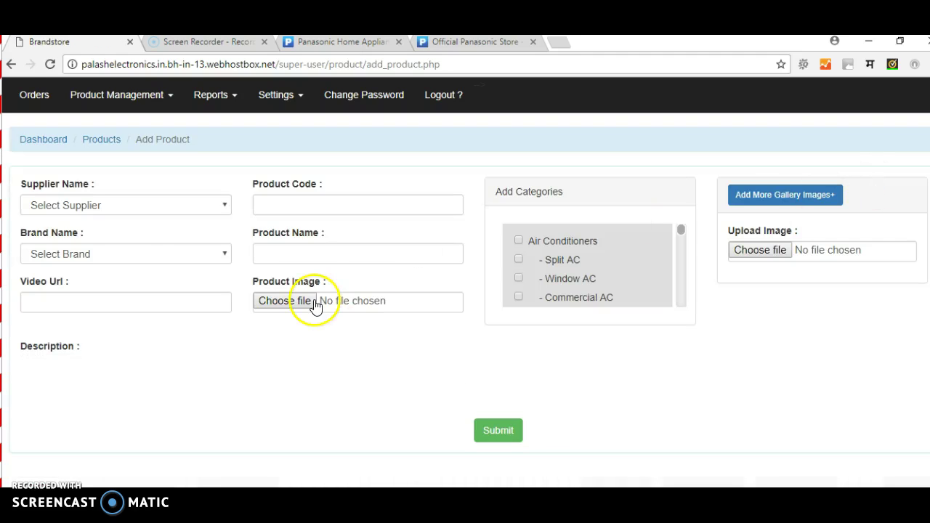
key(F5)
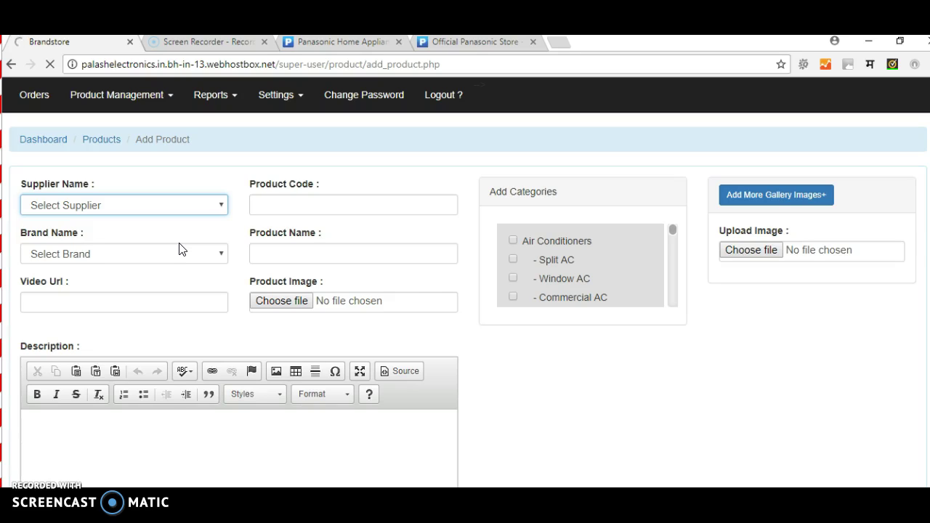
click(675, 237)
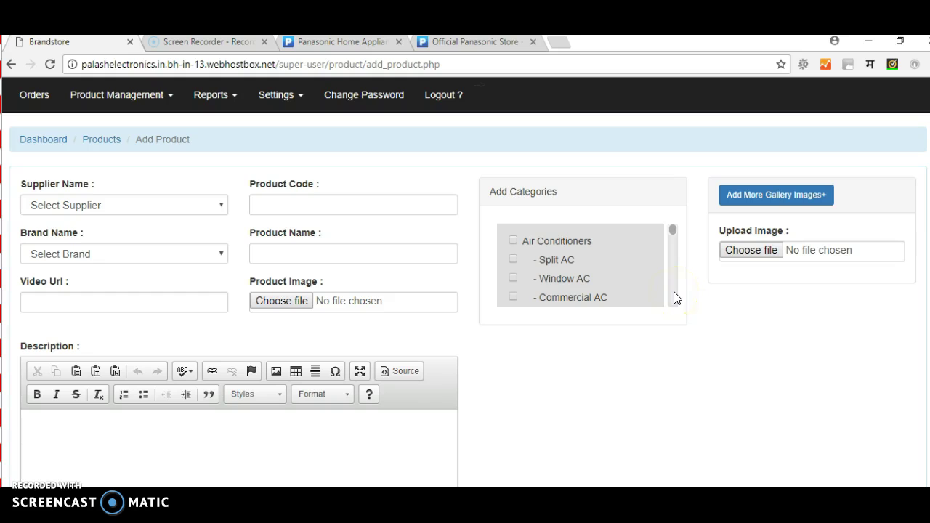
scroll(674, 297, down, 1)
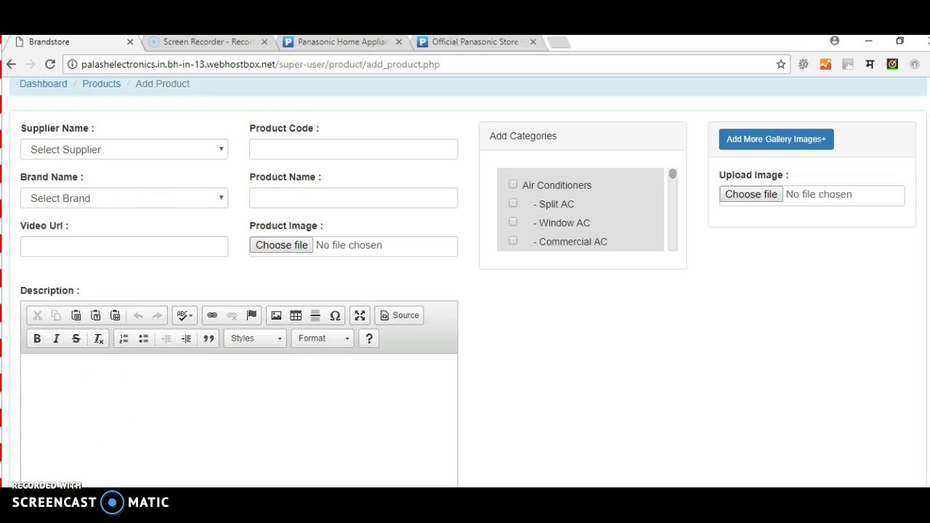
scroll(465, 290, up, 1)
click(114, 365)
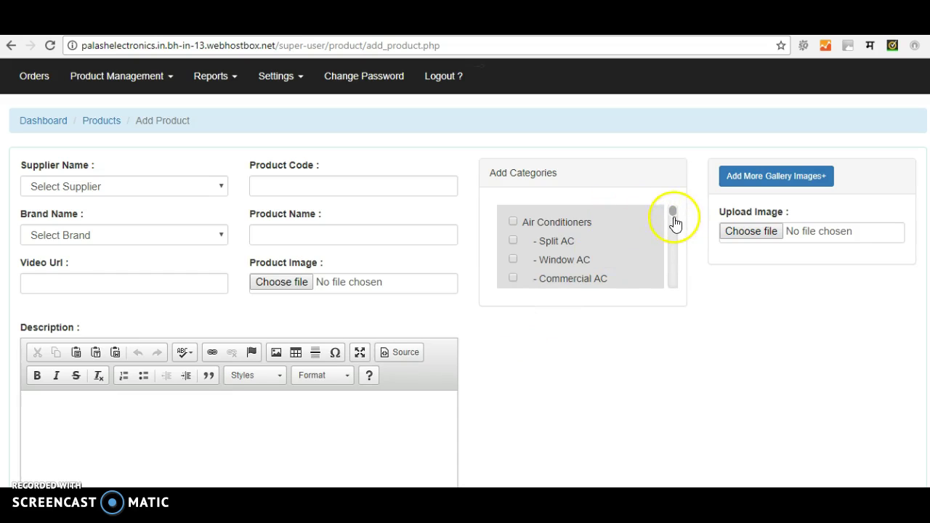
- Assign the product to the Air Conditioners and Window AC categories, with product code usc345 and product name lcd tv
click(513, 221)
click(301, 186)
text(usc345)
click(289, 241)
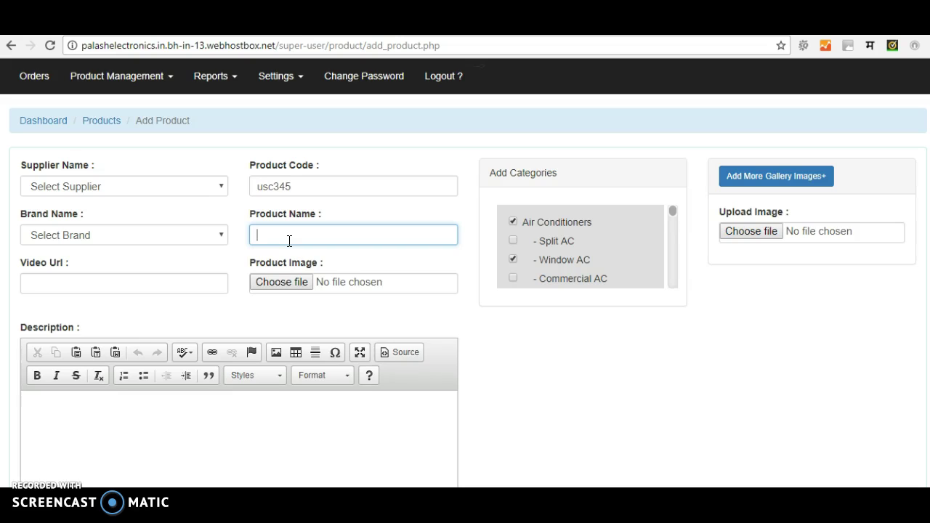
text(lcd tv)
- Enter the product description "This is LCD TV" and try to submit the product
click(232, 406)
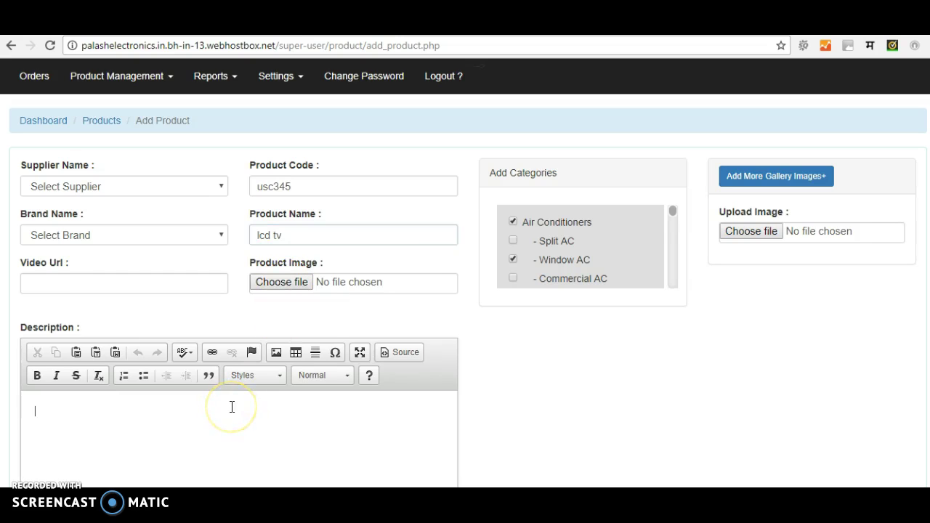
text(This is LCD TV)
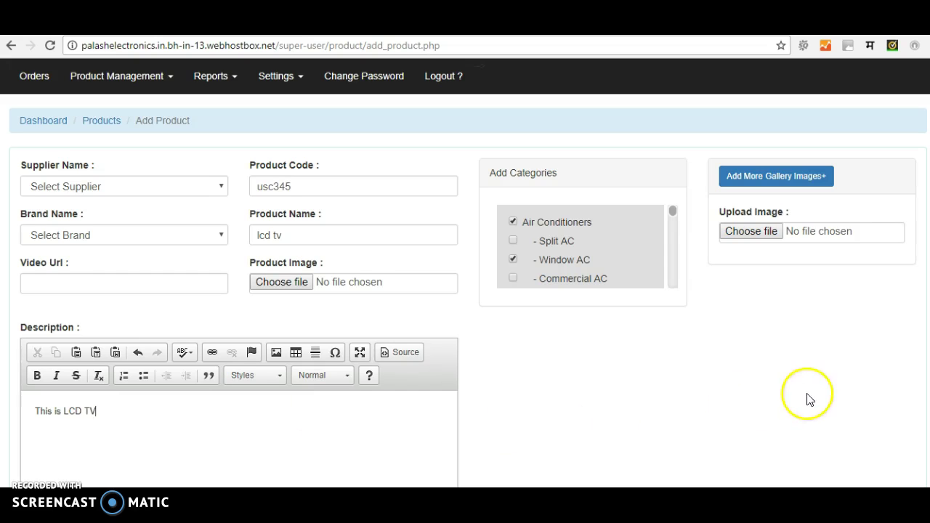
scroll(465, 290, down, 4)
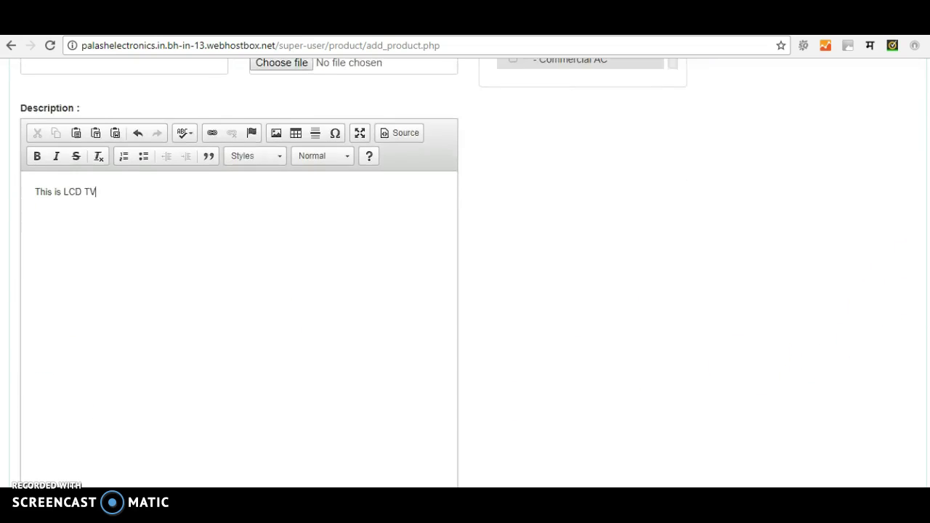
click(490, 482)
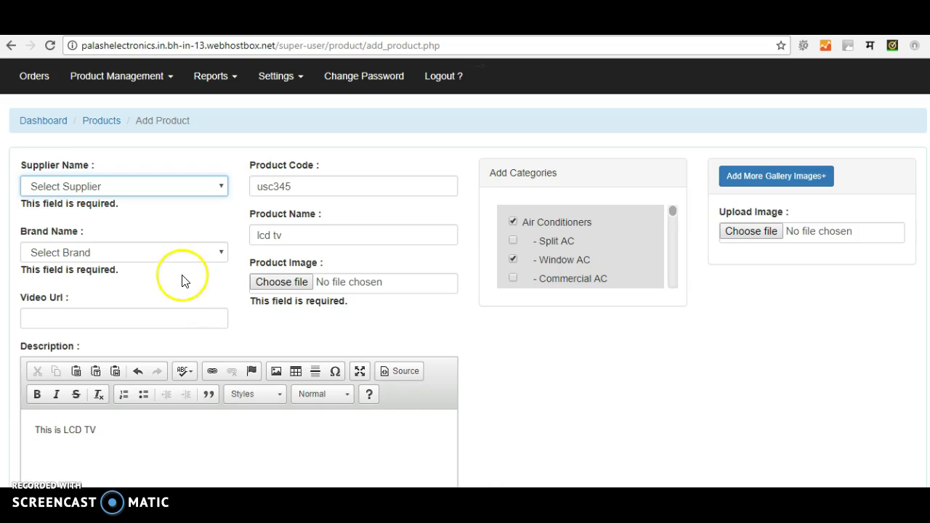
- Choose Sarth as the product's supplier and try to submit the product again
click(164, 186)
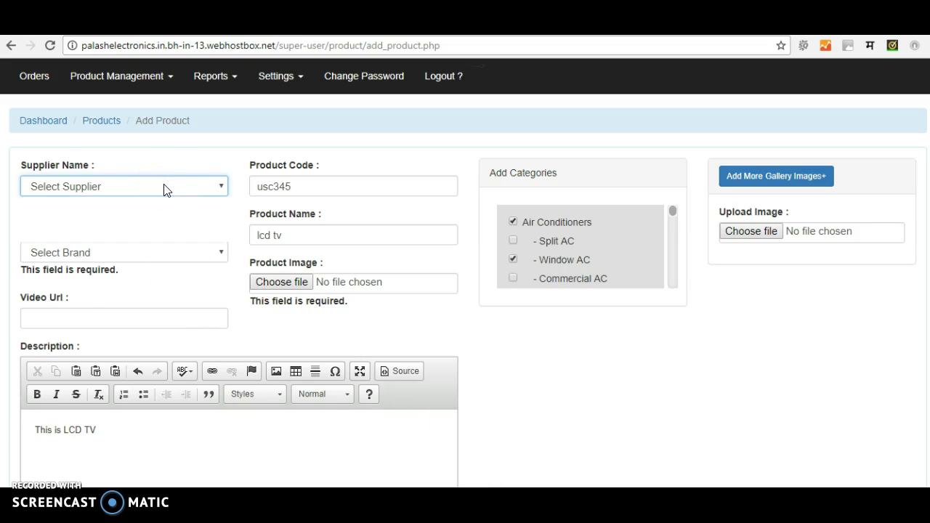
click(138, 231)
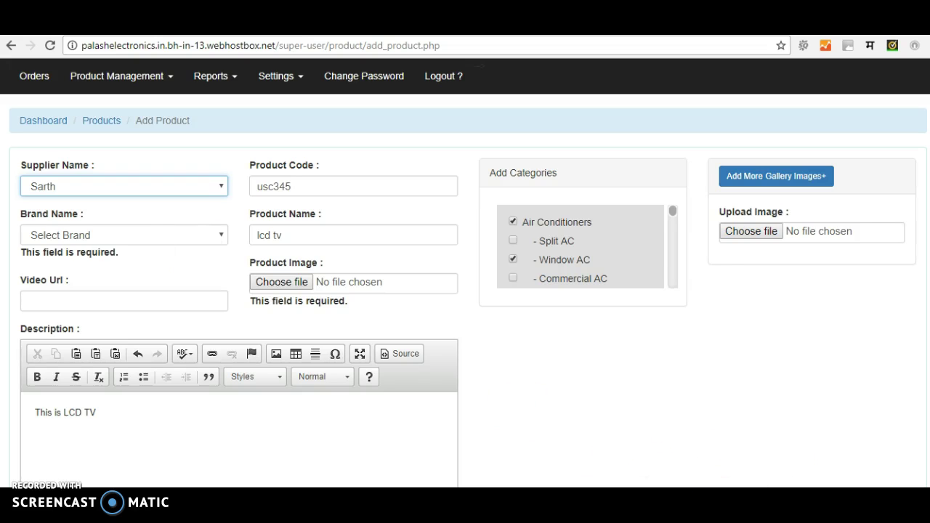
scroll(532, 478, down, 4)
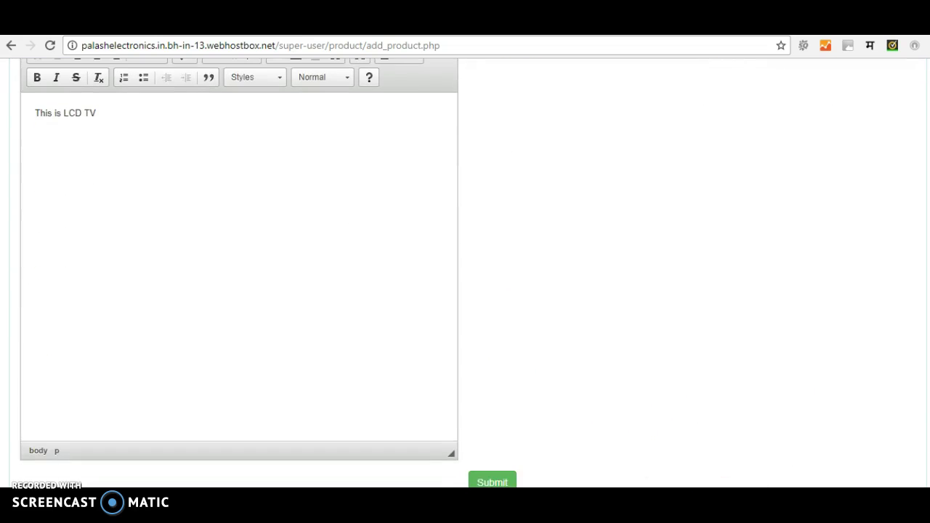
click(506, 479)
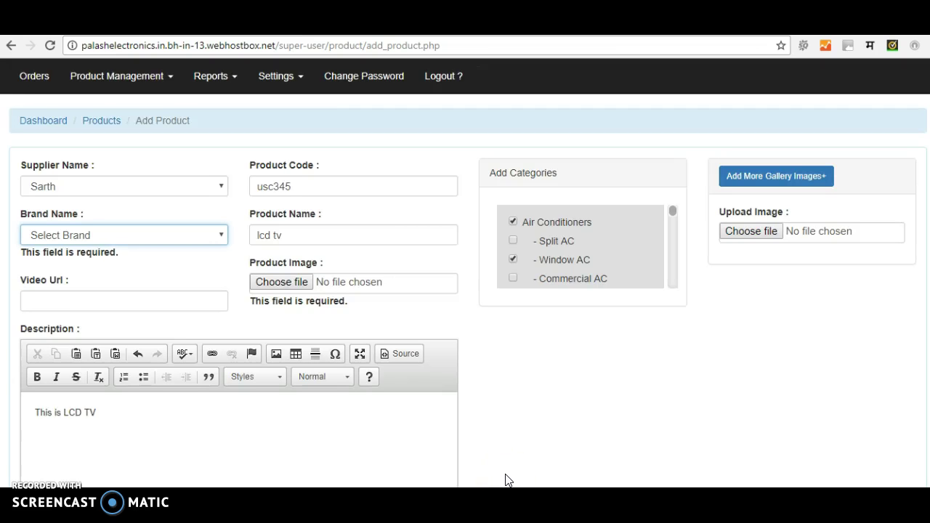
- Choose Panasonic as the product's brand and try to submit the product again
click(149, 239)
click(135, 278)
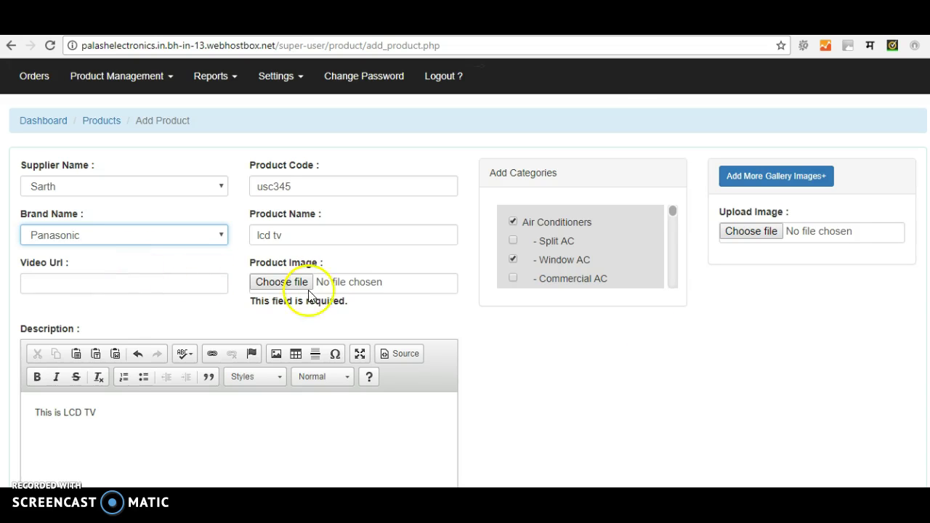
scroll(862, 327, down, 4)
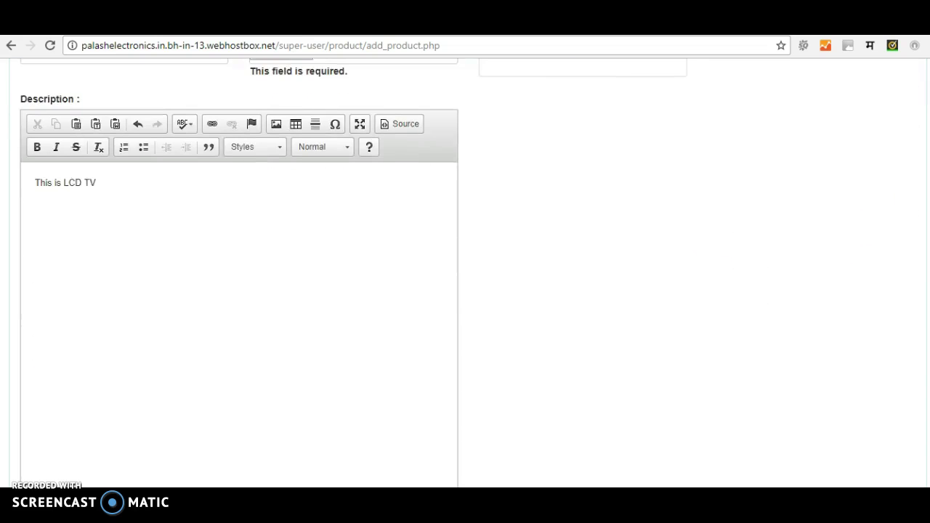
click(497, 480)
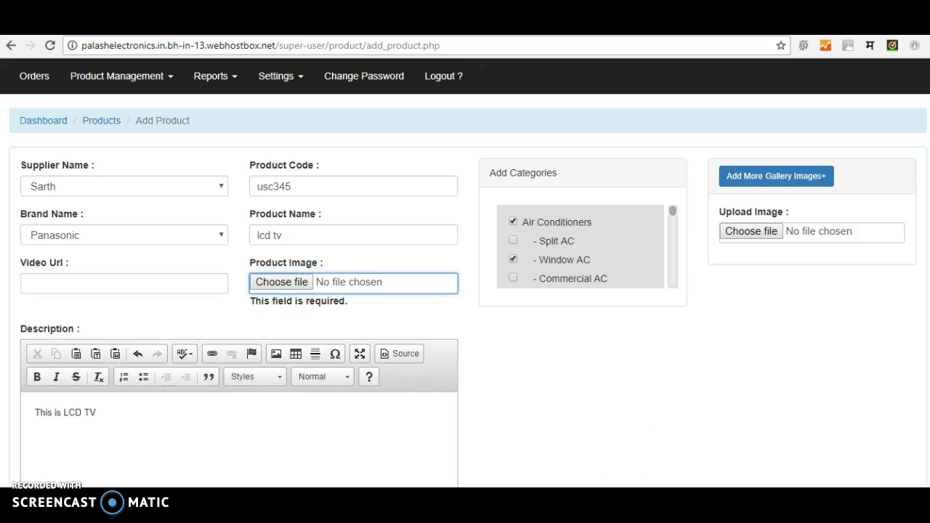
scroll(465, 261, down, 4)
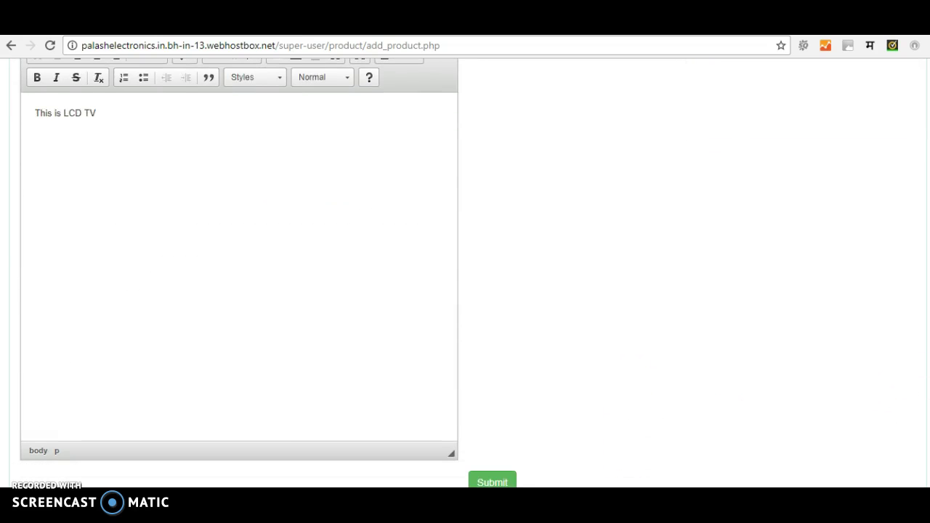
click(506, 476)
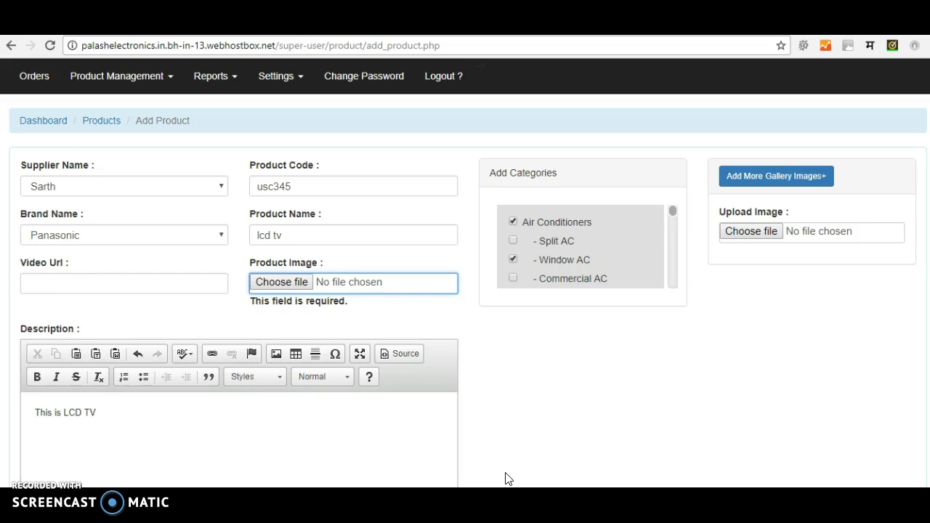
- Attach 1 ib.jpg from the Pictures folder as the product image and submit the product
click(267, 284)
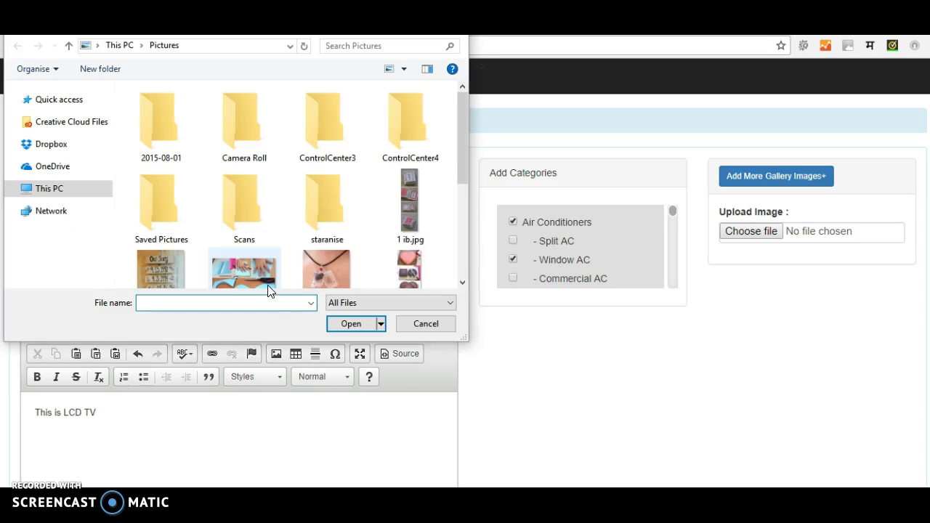
double_click(419, 218)
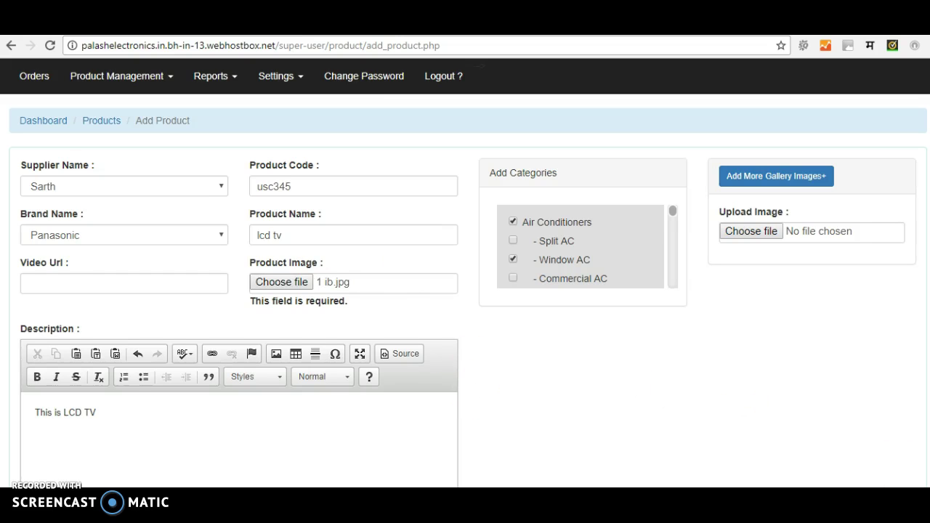
scroll(465, 290, down, 4)
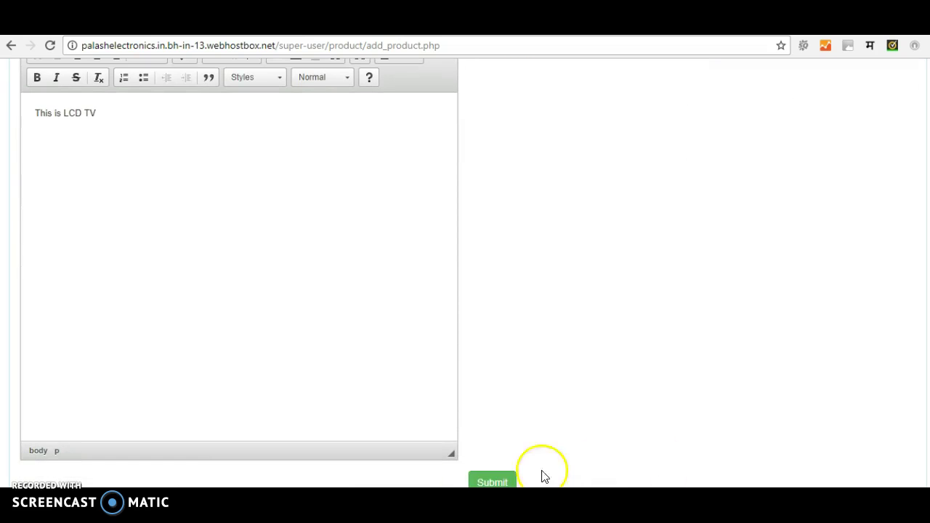
click(500, 478)
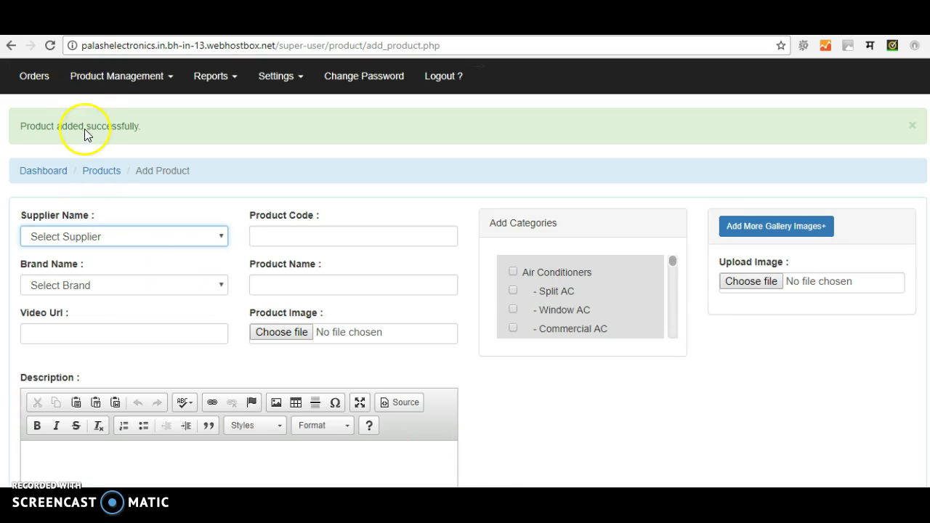
- Open the product variations page and select Lcd Tv ( usc345 ) as the product for a new variation
click(117, 76)
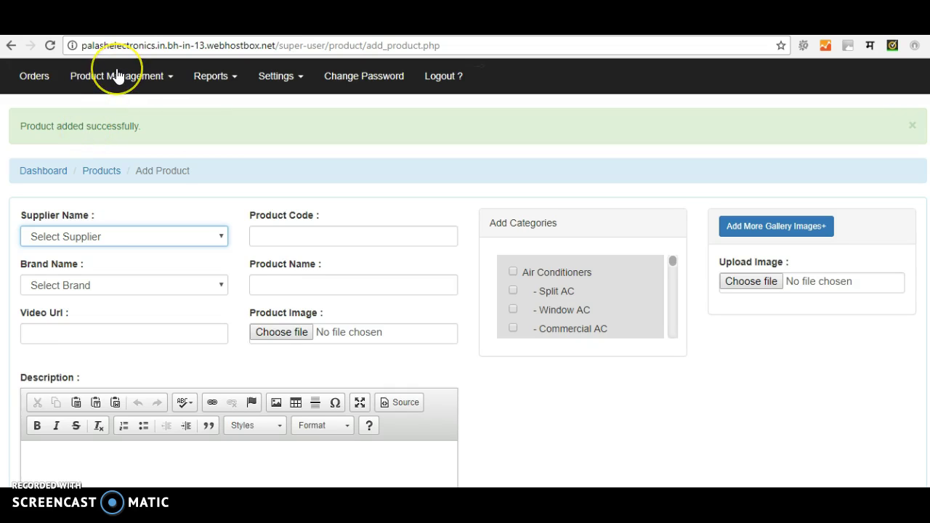
click(118, 180)
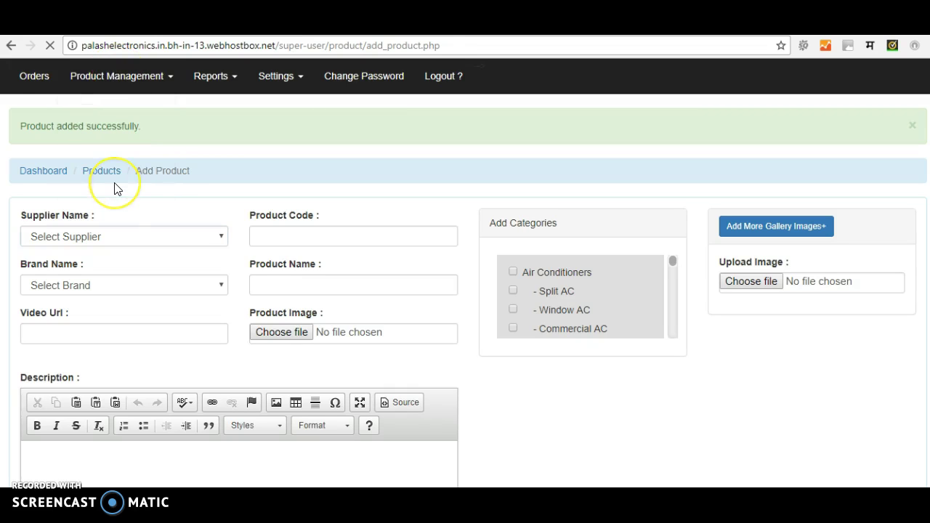
click(132, 265)
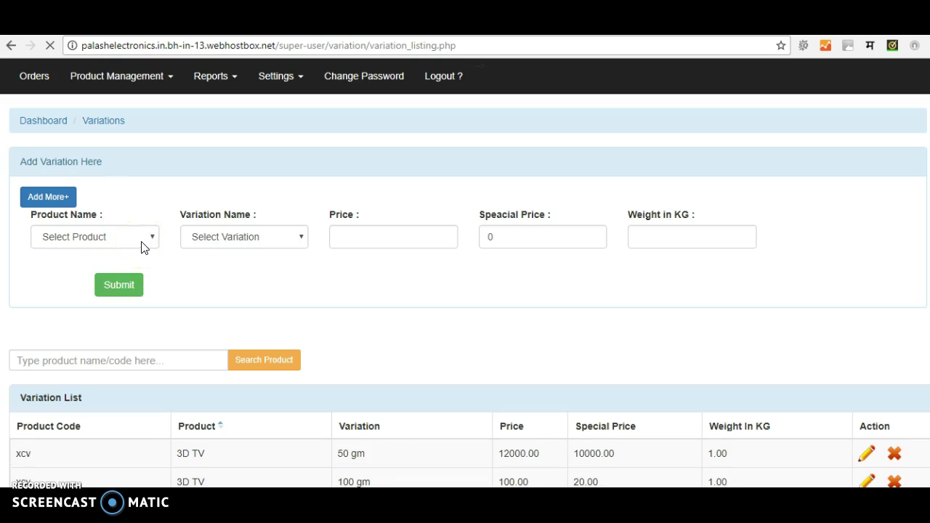
click(144, 245)
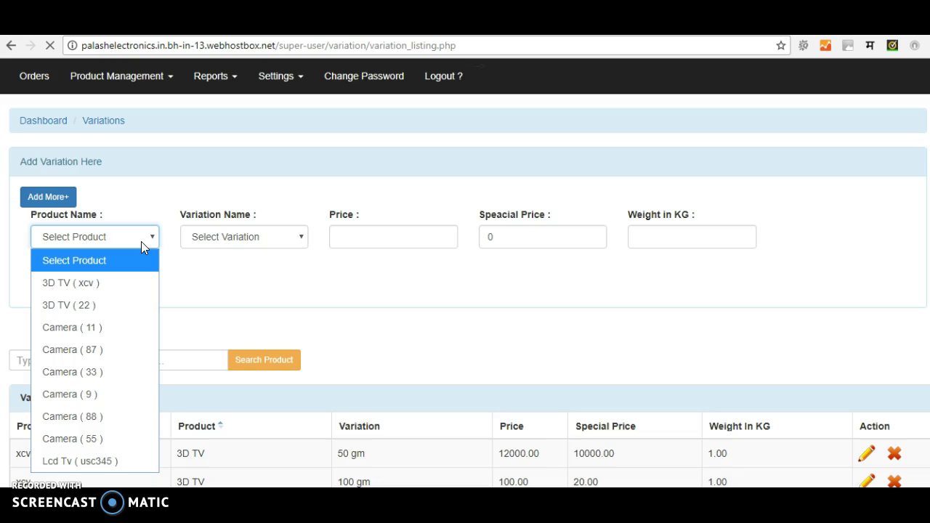
drag(125, 301, 60, 463)
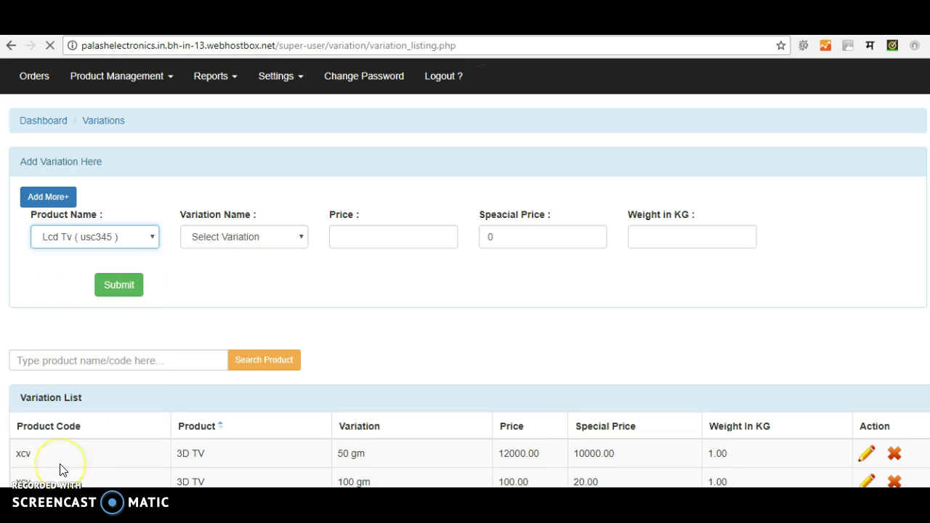
- Examine the variation names offered for the new variation without choosing one
click(296, 239)
click(295, 237)
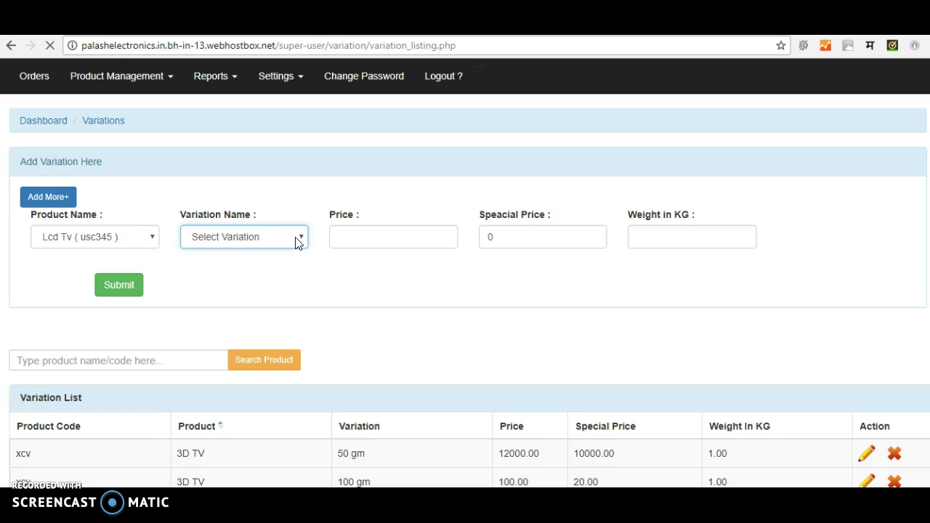
click(296, 239)
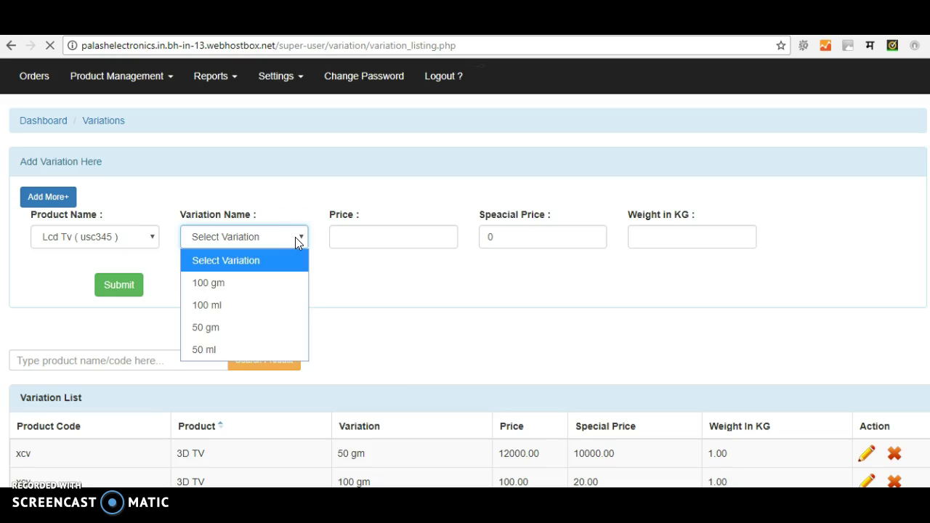
click(367, 239)
click(367, 239)
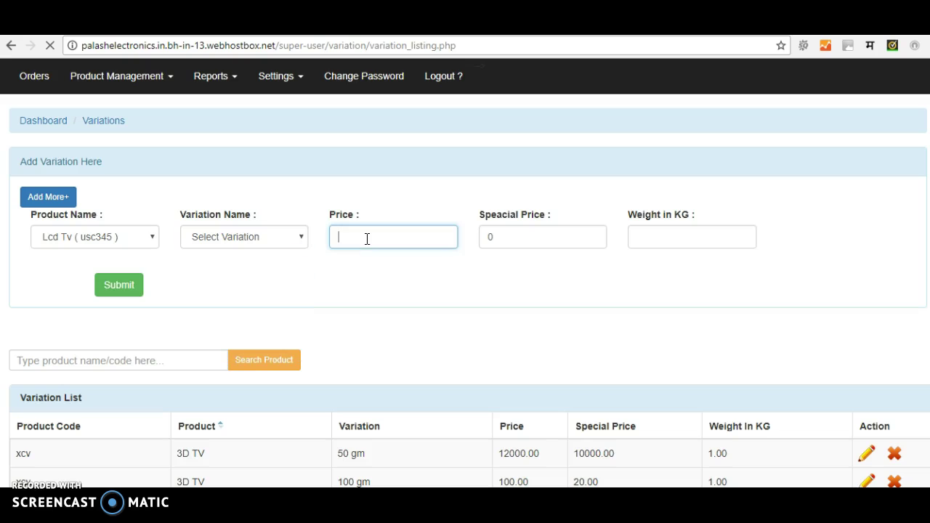
- Recheck the offered variation names and open the product variation settings page in a new tab
click(280, 76)
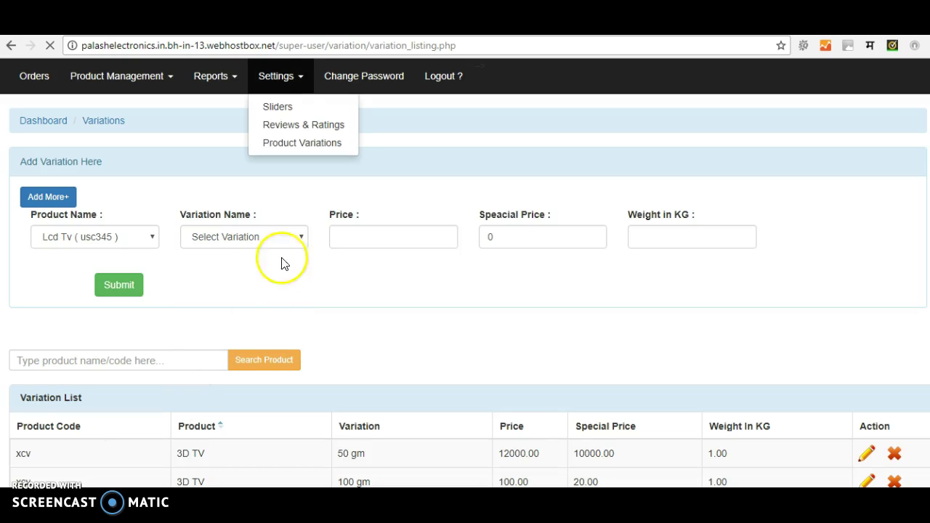
click(294, 237)
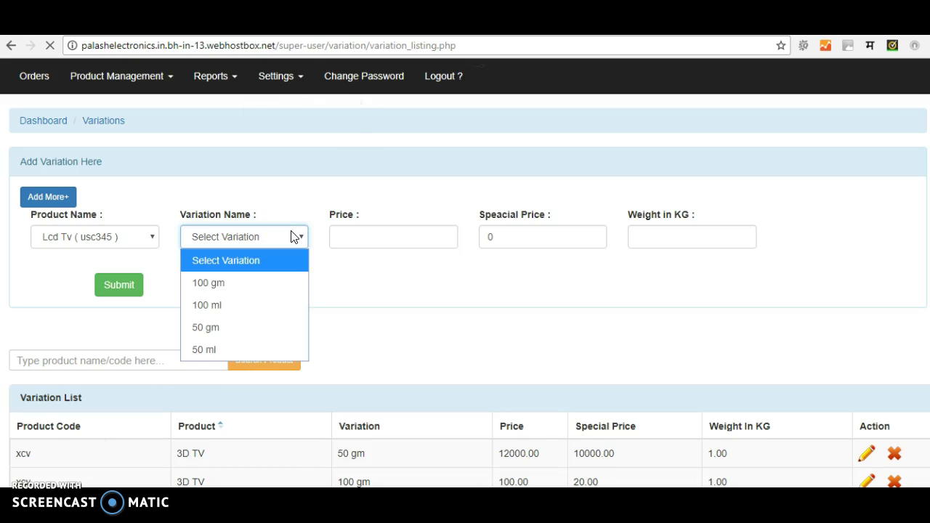
click(282, 77)
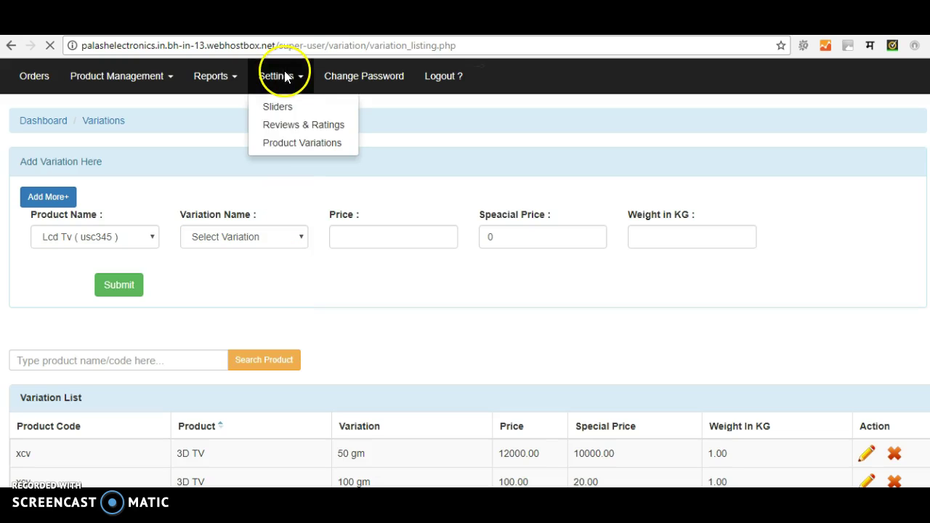
right_click(284, 148)
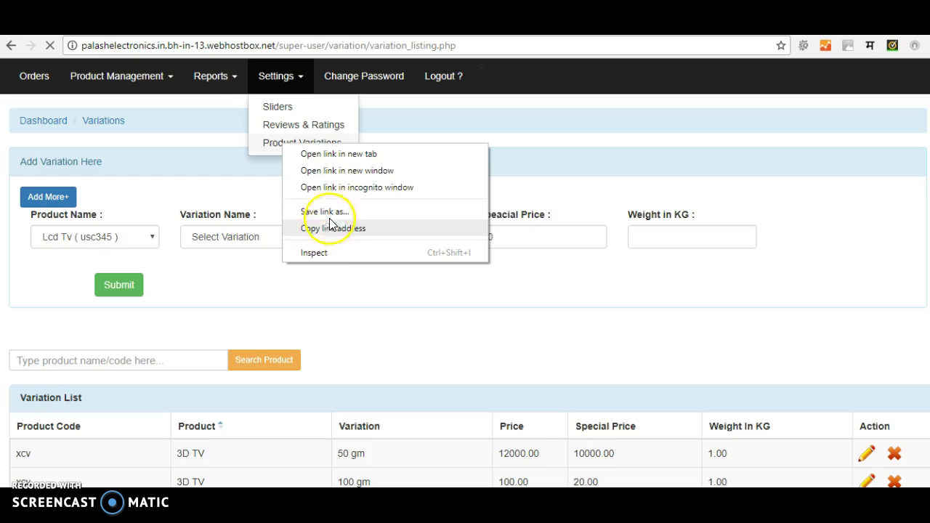
click(338, 154)
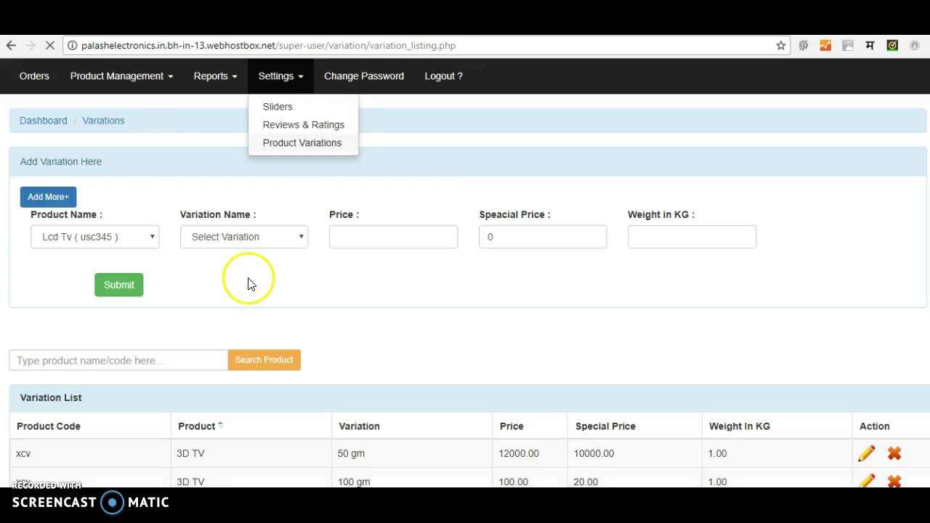
- Submit the Lcd Tv variation as 100 ml with a price of 22000 and a weight of 56 kg
click(279, 242)
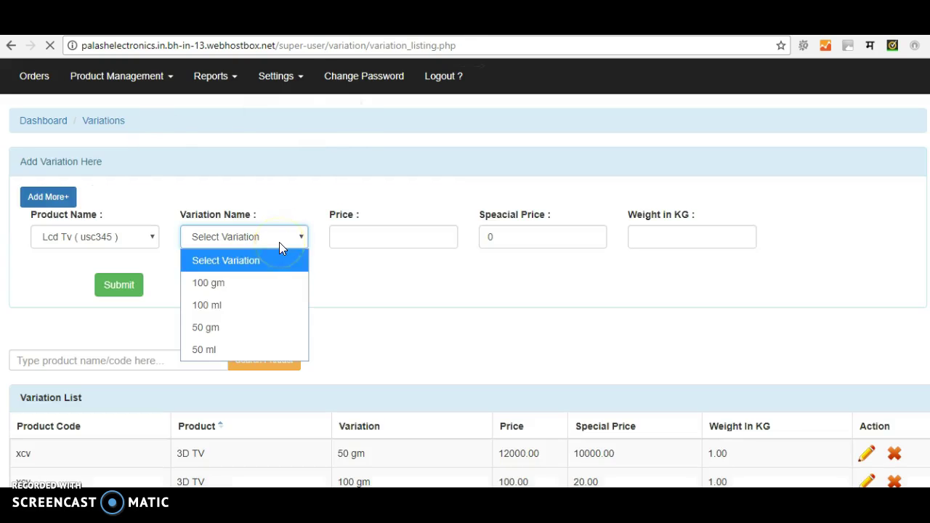
click(244, 315)
click(377, 234)
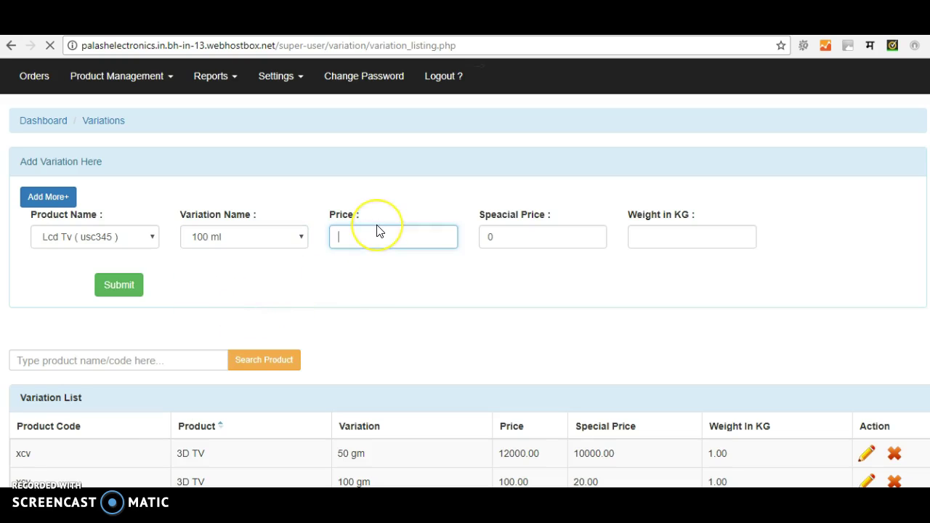
text(22000)
click(133, 286)
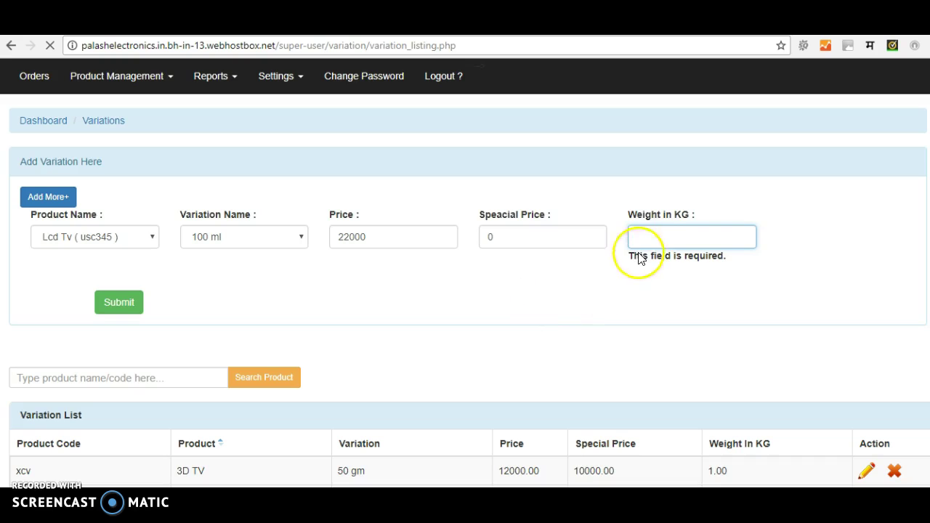
text(56)
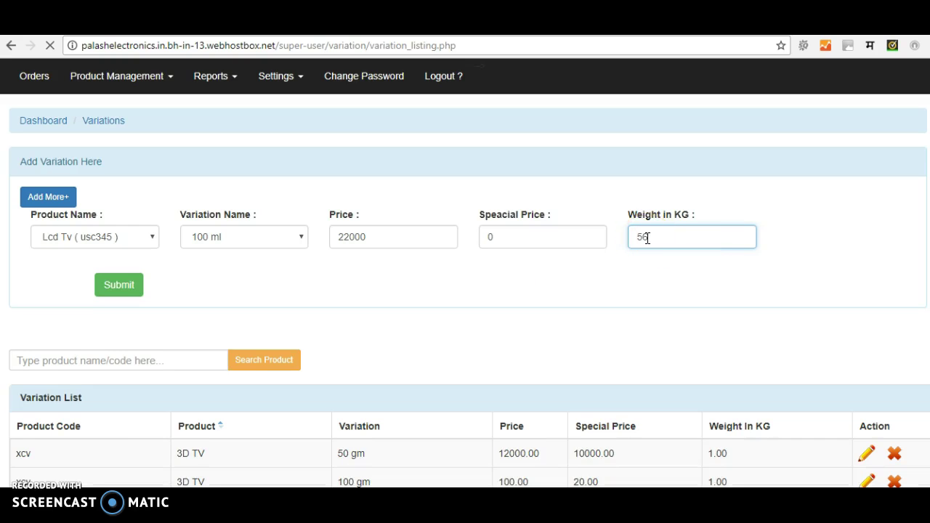
click(127, 292)
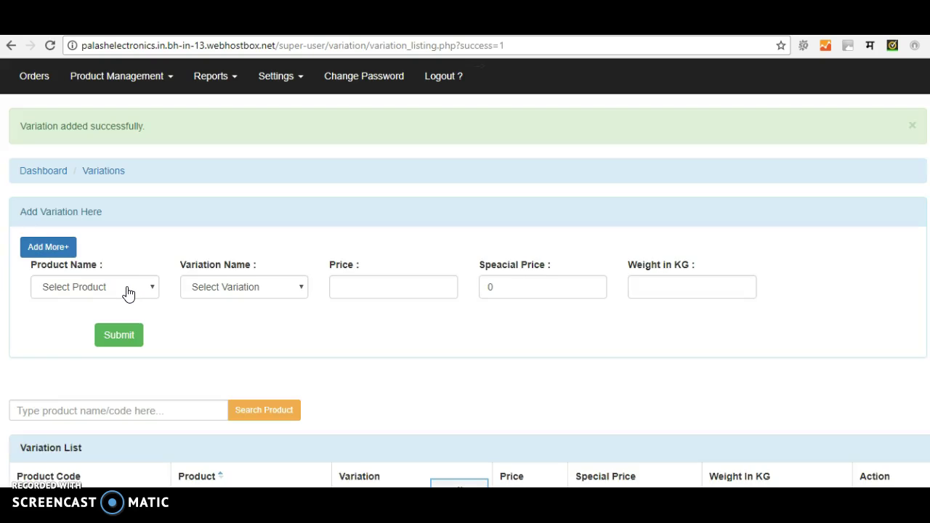
- Open the product list and set it to show 30 products per page
click(51, 122)
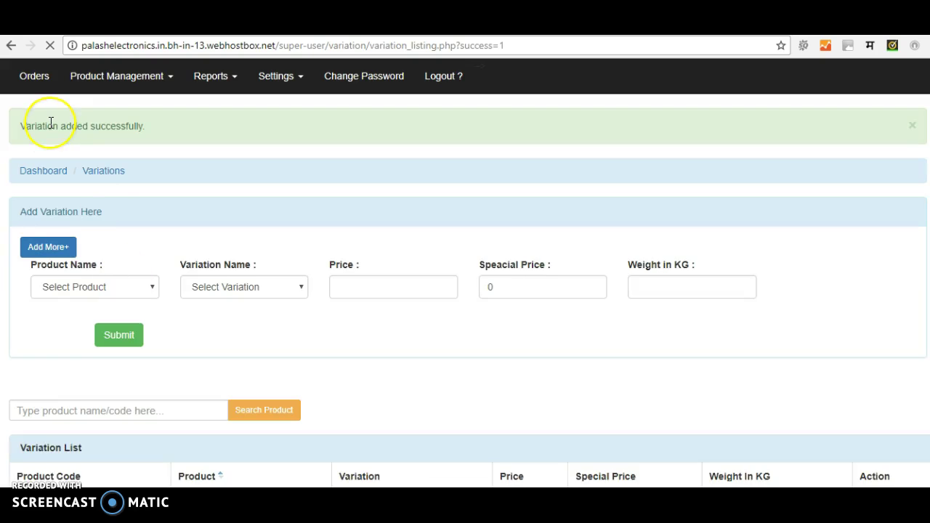
click(128, 77)
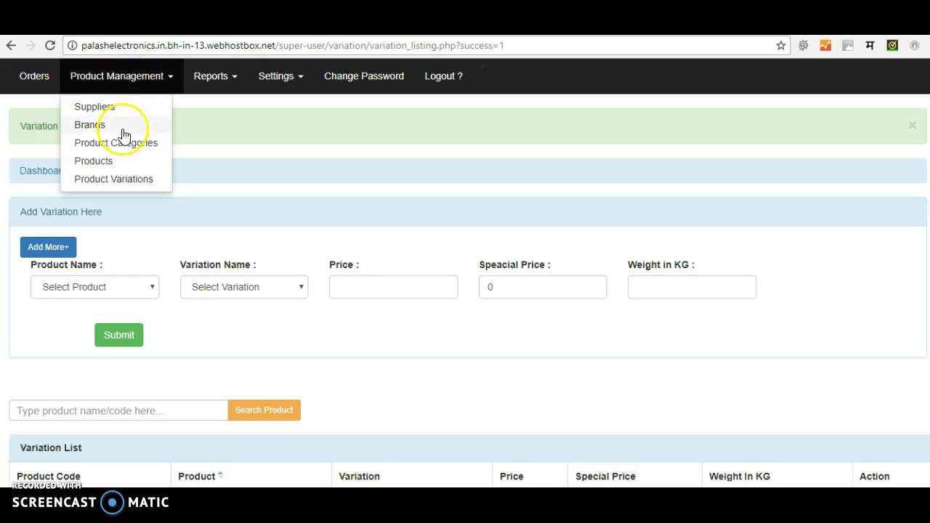
click(118, 161)
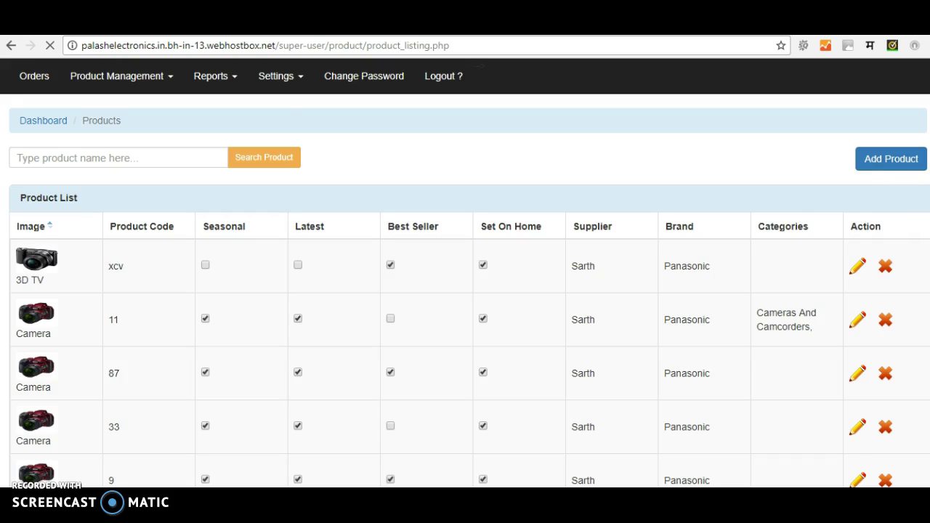
scroll(465, 290, down, 2)
scroll(465, 291, down, 2)
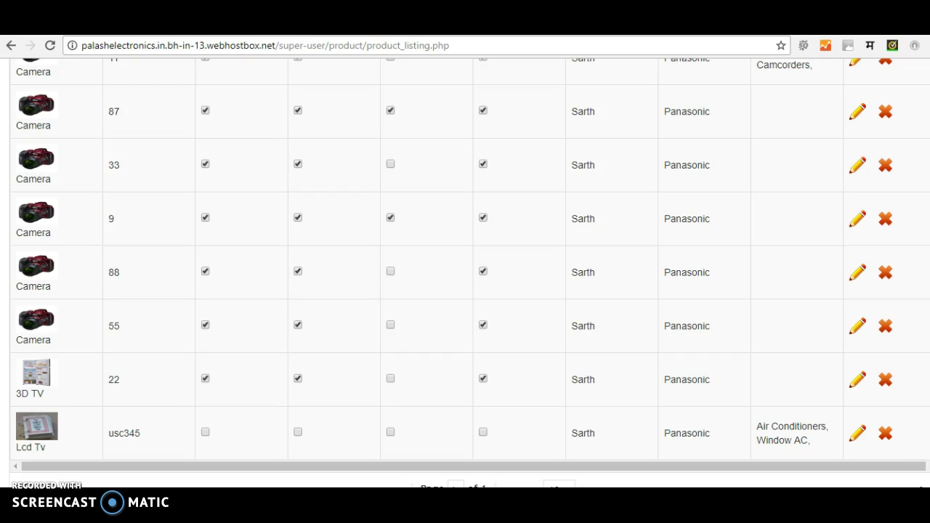
scroll(465, 262, down, 1)
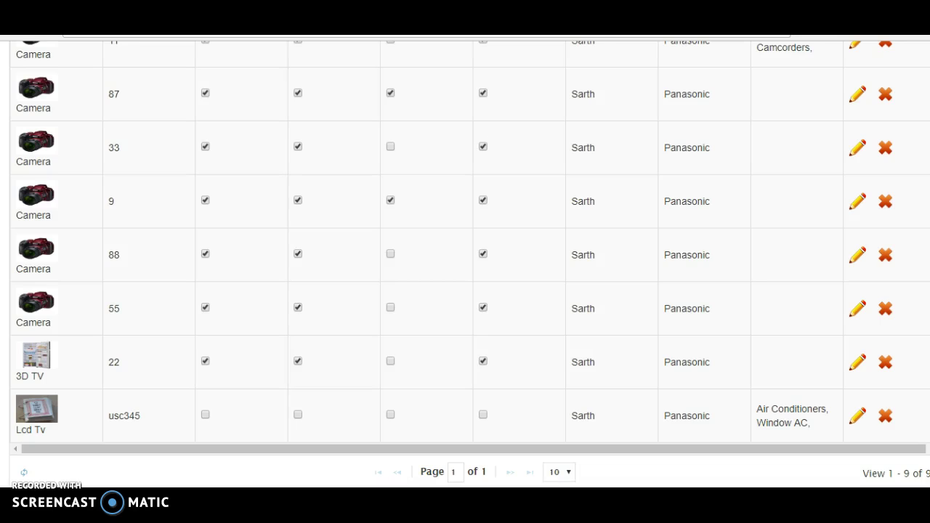
click(567, 472)
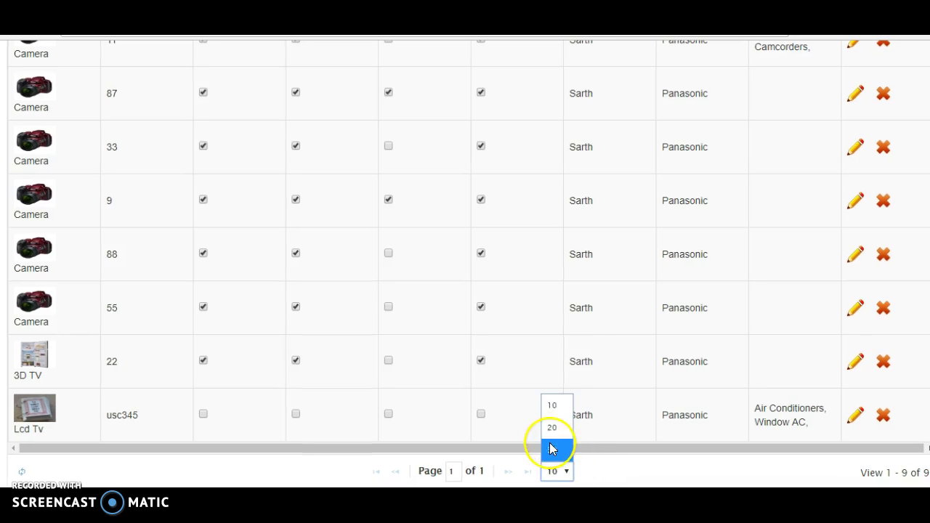
click(551, 449)
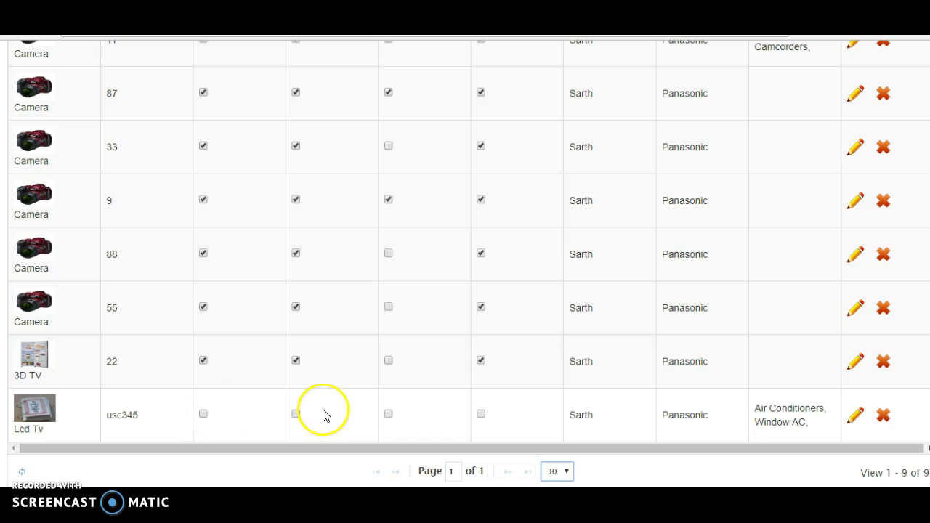
- Mark the Lcd Tv product with code usc345 as Seasonal and Latest in the product list
scroll(465, 262, up, 3)
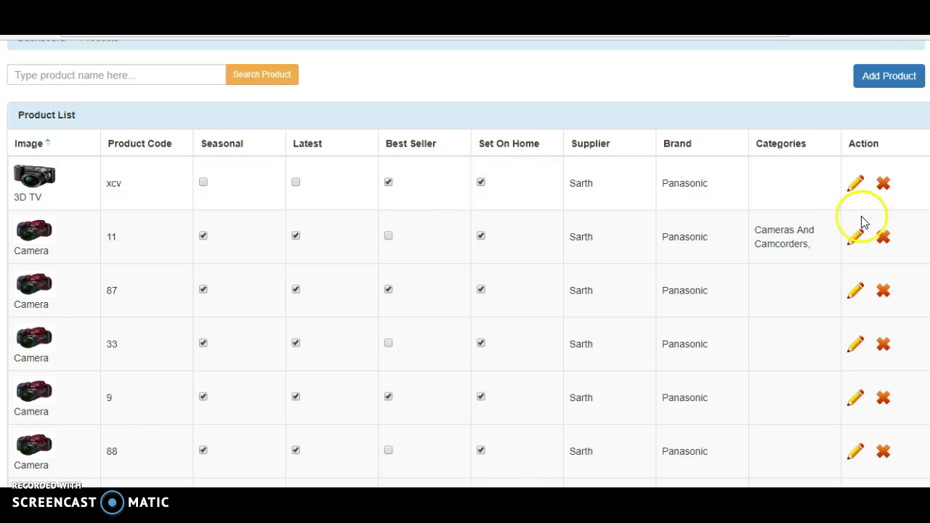
scroll(465, 261, down, 3)
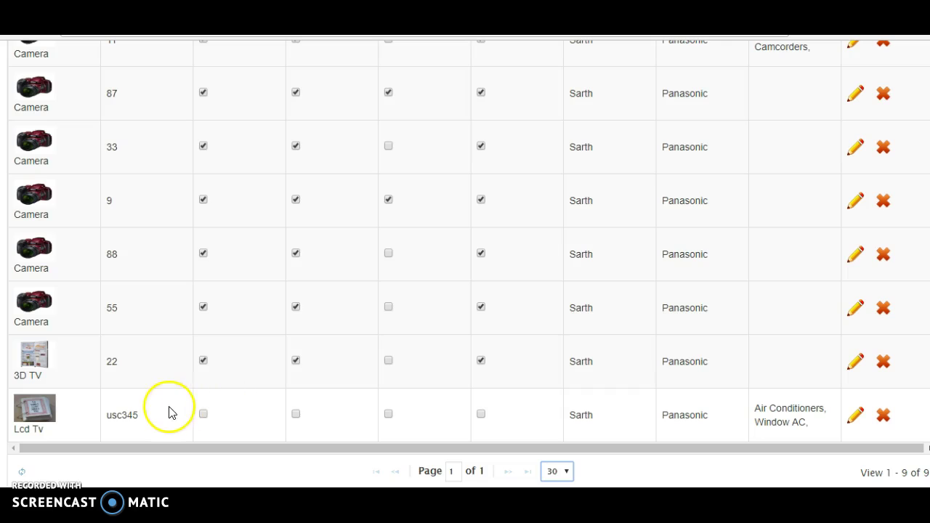
click(203, 415)
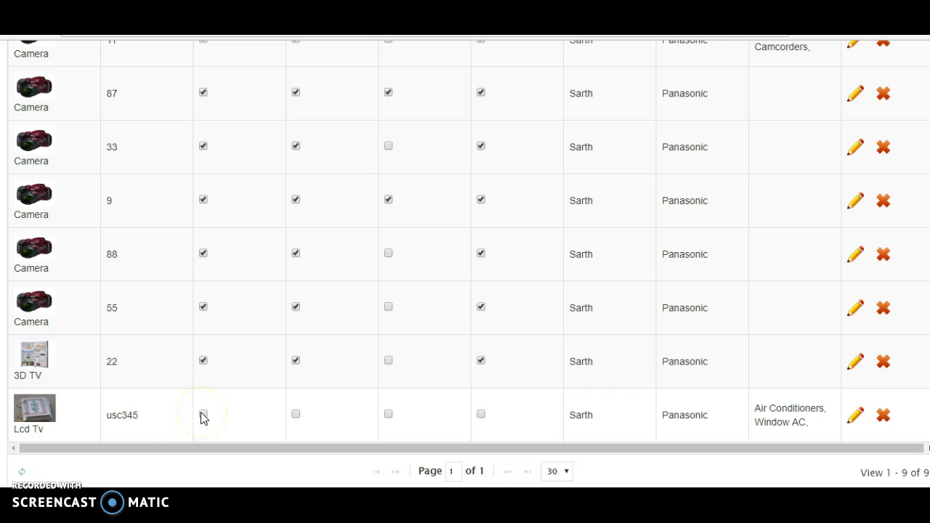
click(295, 416)
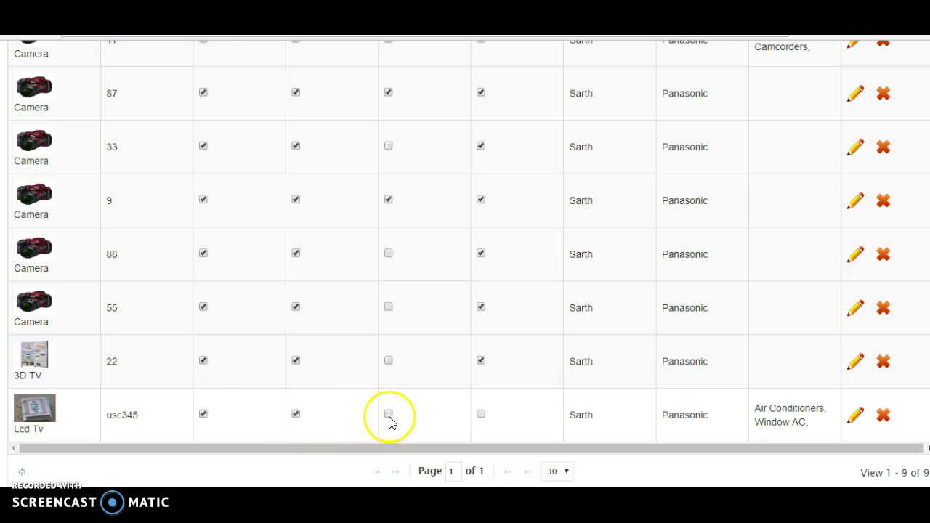